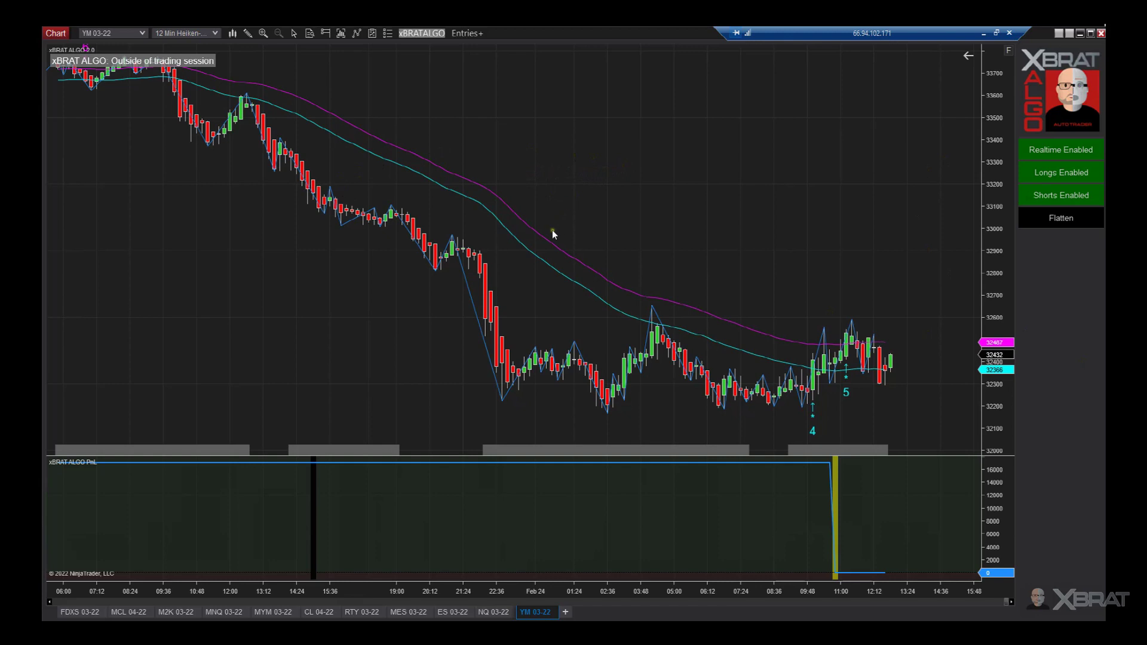
- Open the xBRAT ALGO 2.0 strategy performance report for the YM 03-22 chart and move its window higher on the chart
{"action": "right_click", "coordinate": [567, 158]}
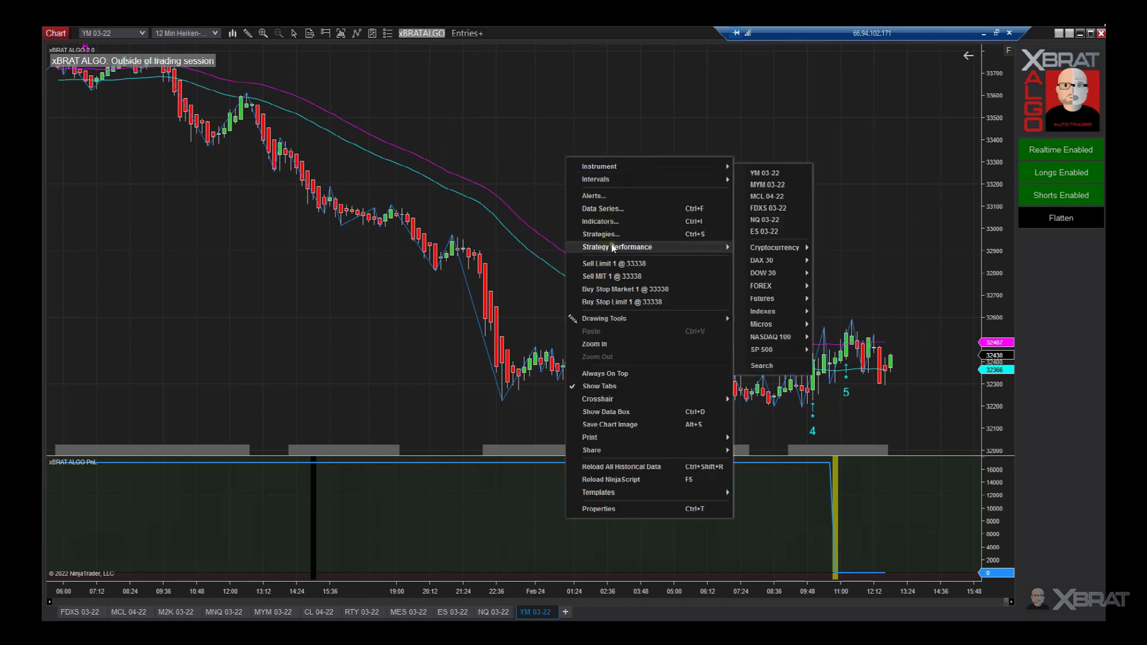
{"action": "mouse_move", "coordinate": [696, 248]}
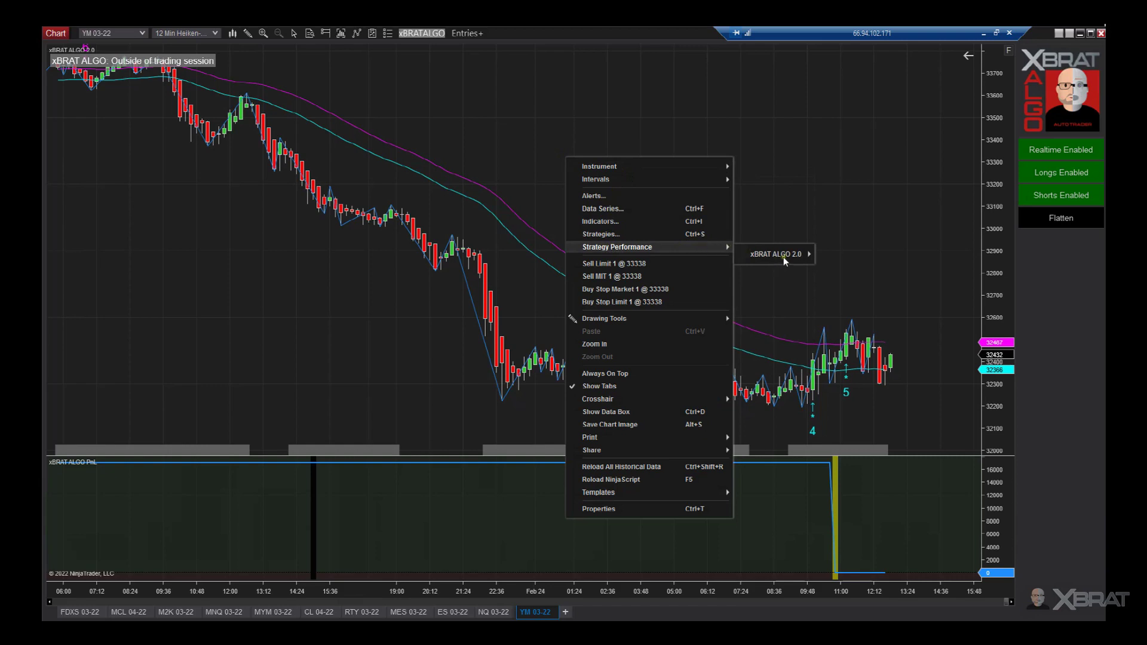
{"action": "mouse_move", "coordinate": [812, 256]}
{"action": "left_click", "coordinate": [869, 286]}
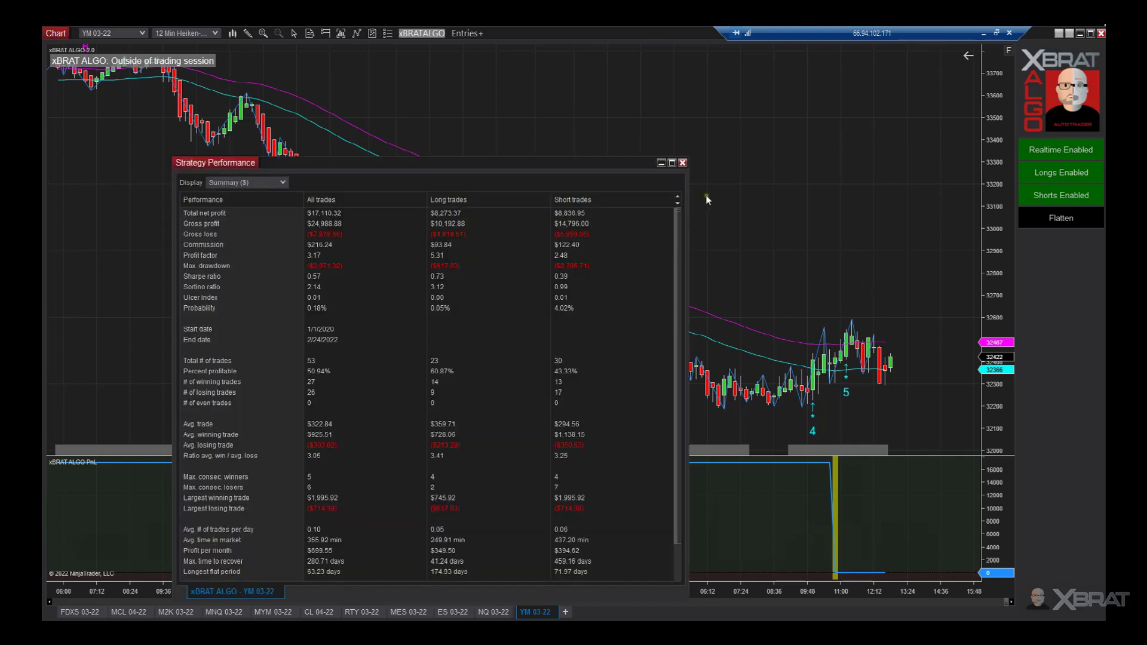
{"action": "left_click_drag", "start_coordinate": [504, 159], "coordinate": [507, 71]}
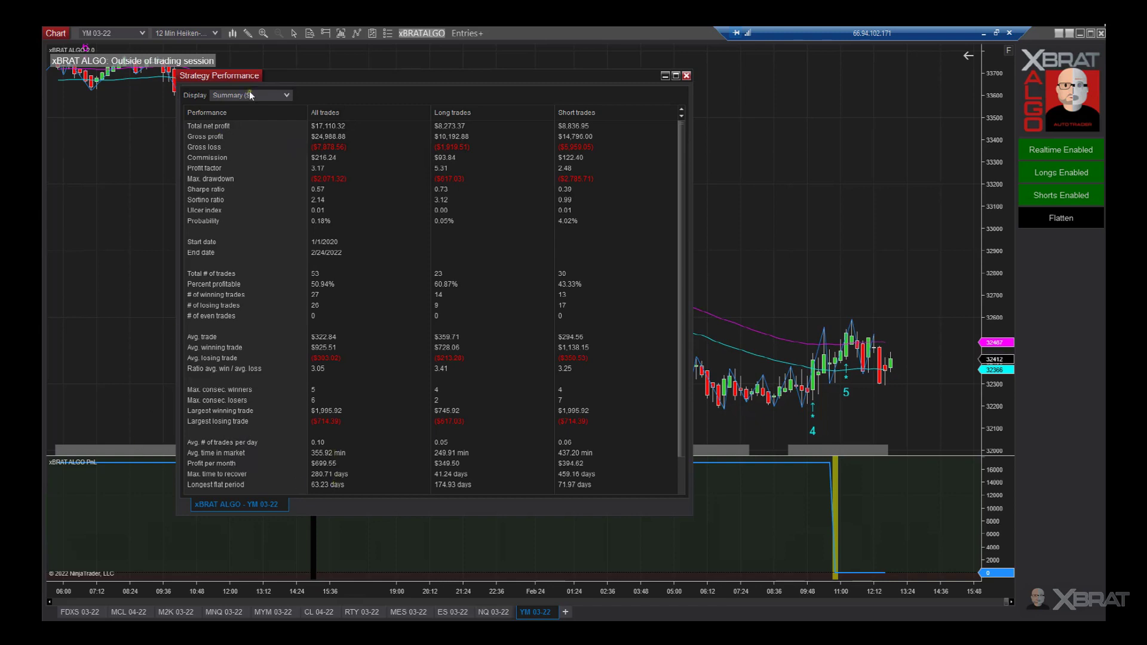
- Switch the performance report's display to Analysis, view the Cumulative Net Profit graph, and minimize the report
{"action": "left_click", "coordinate": [285, 96]}
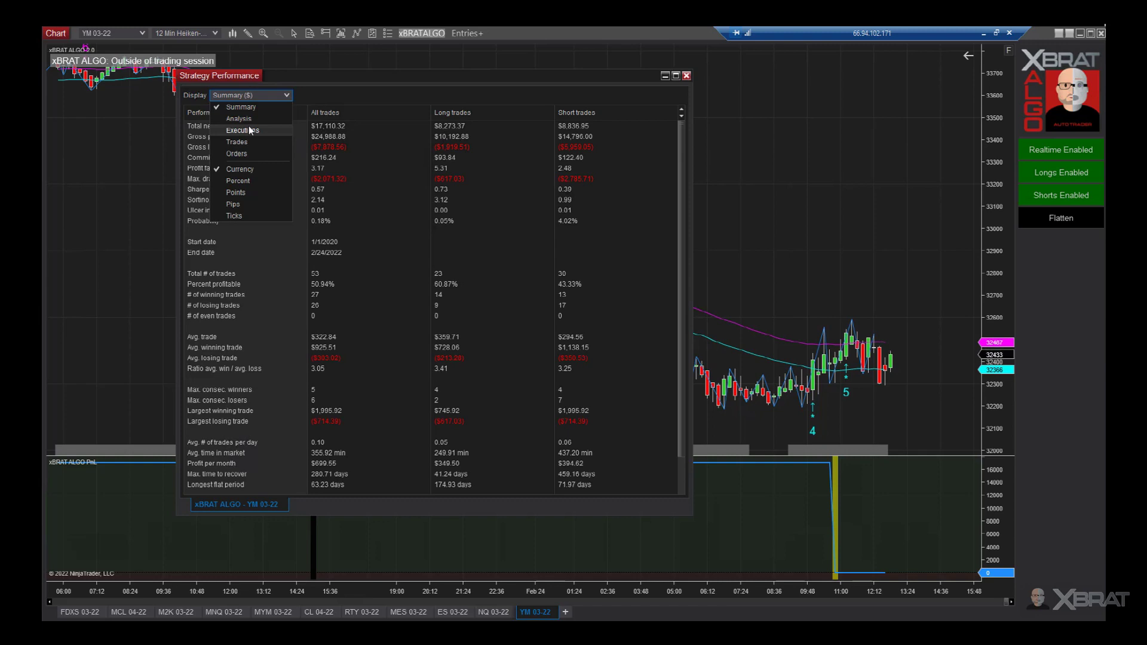
{"action": "left_click", "coordinate": [467, 161]}
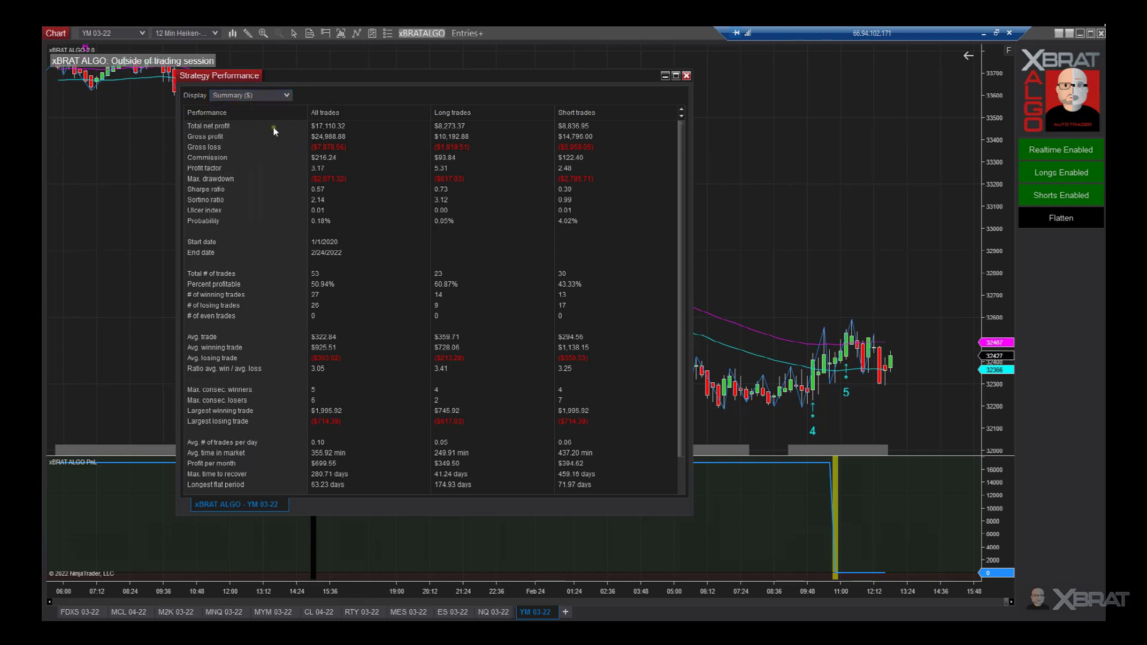
{"action": "key", "text": "Down"}
{"action": "left_click_drag", "start_coordinate": [442, 259], "coordinate": [447, 103]}
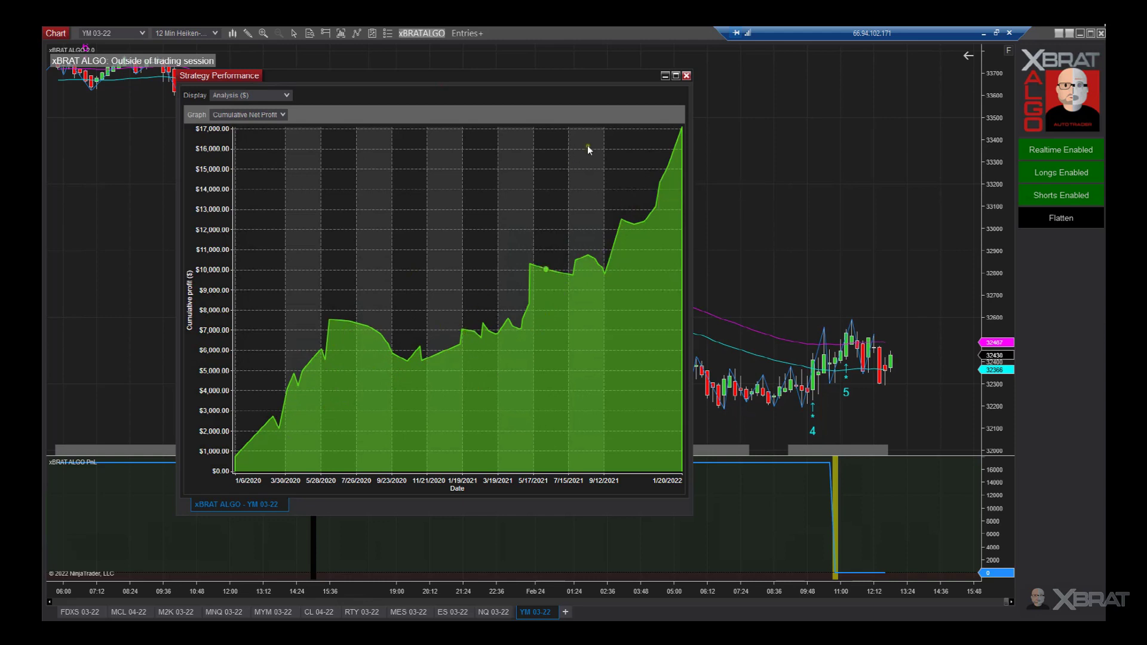
{"action": "left_click", "coordinate": [665, 76]}
- Bring the XBrat YM Shorts report over the chart and examine its profit by weekday, especially Tuesday and Wednesday
{"action": "left_click_drag", "start_coordinate": [43, 107], "coordinate": [383, 114]}
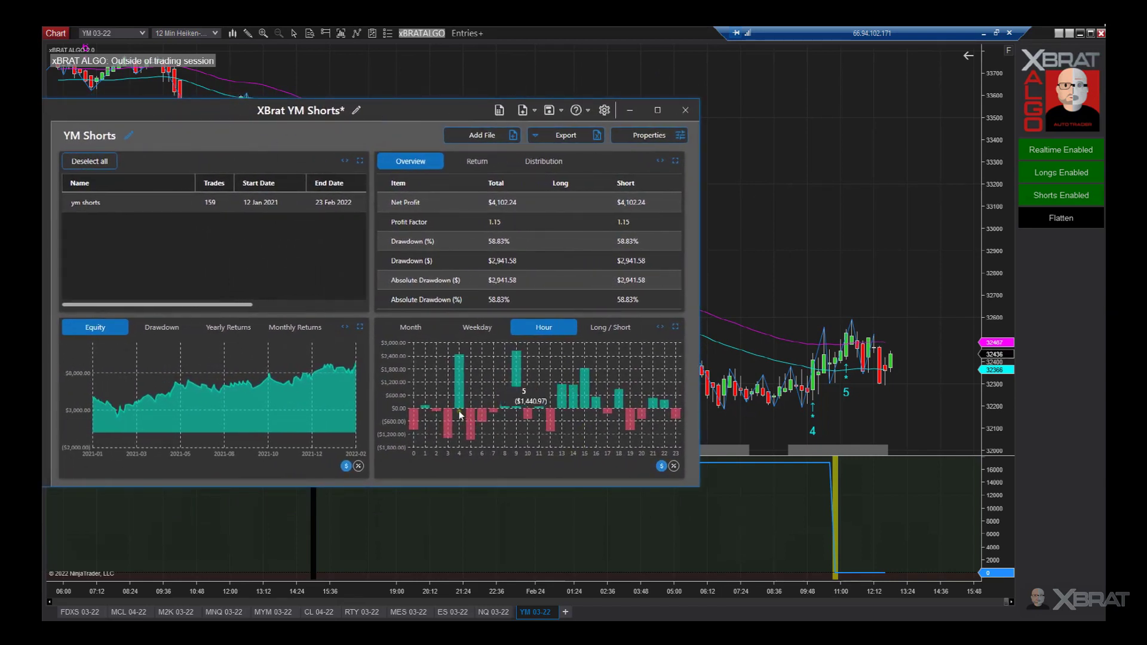
{"action": "left_click", "coordinate": [481, 329]}
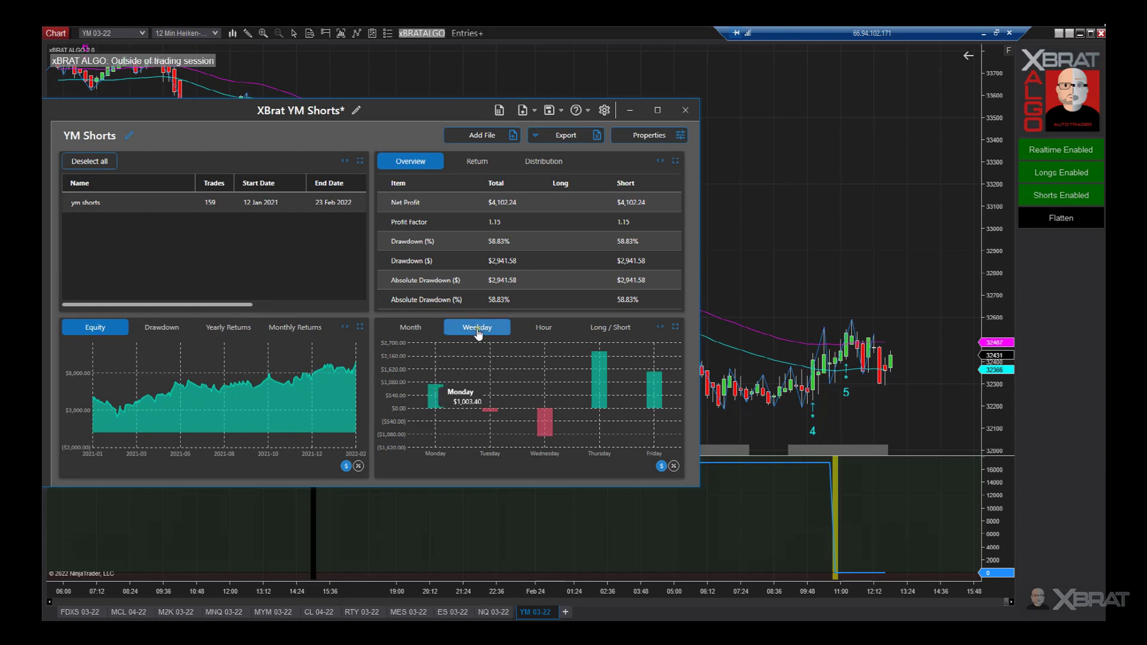
{"action": "mouse_move", "coordinate": [490, 412]}
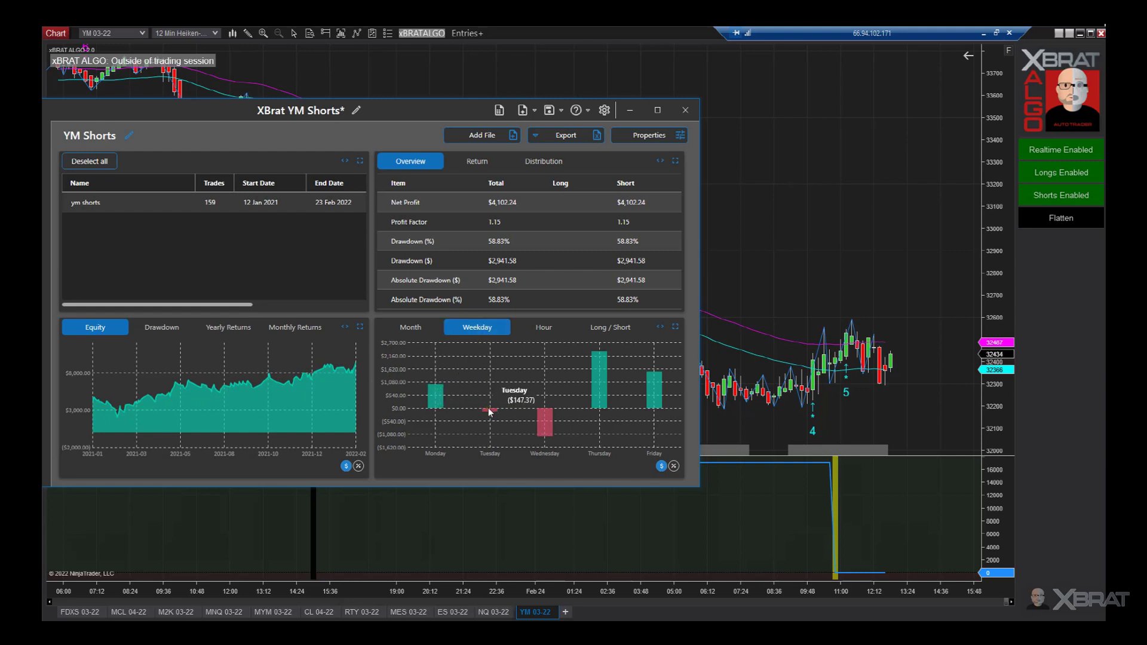
{"action": "mouse_move", "coordinate": [540, 418]}
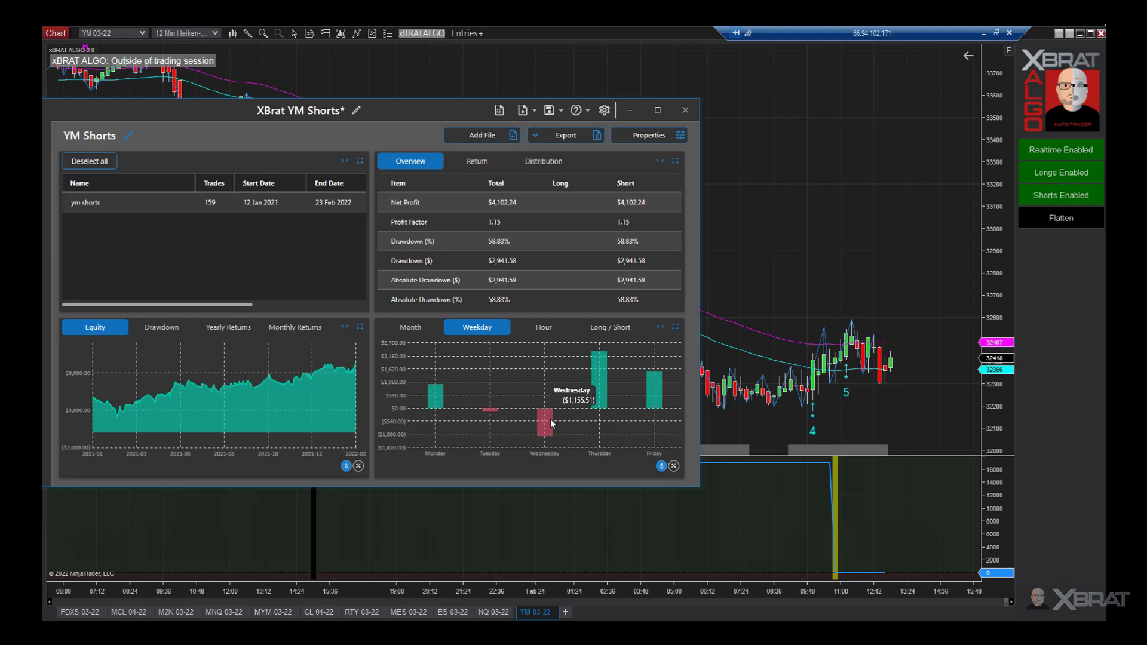
- Examine the YM Shorts report's profit by hour, including hours 15 and 16, and put the report away
{"action": "left_click", "coordinate": [545, 337]}
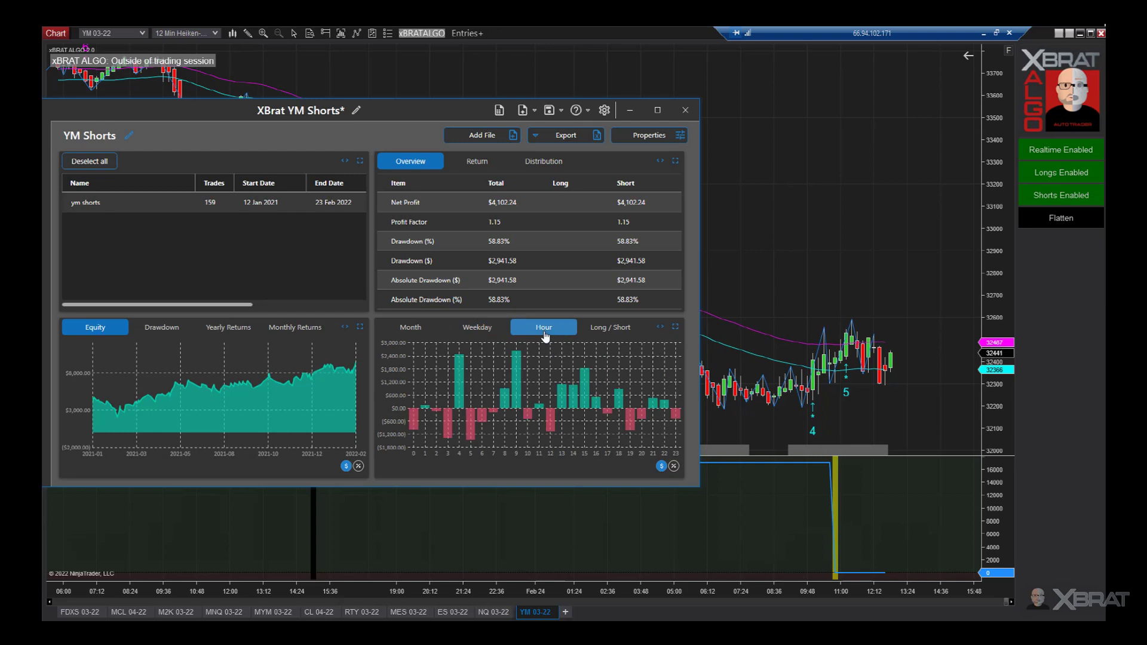
{"action": "mouse_move", "coordinate": [508, 401]}
{"action": "mouse_move", "coordinate": [562, 400]}
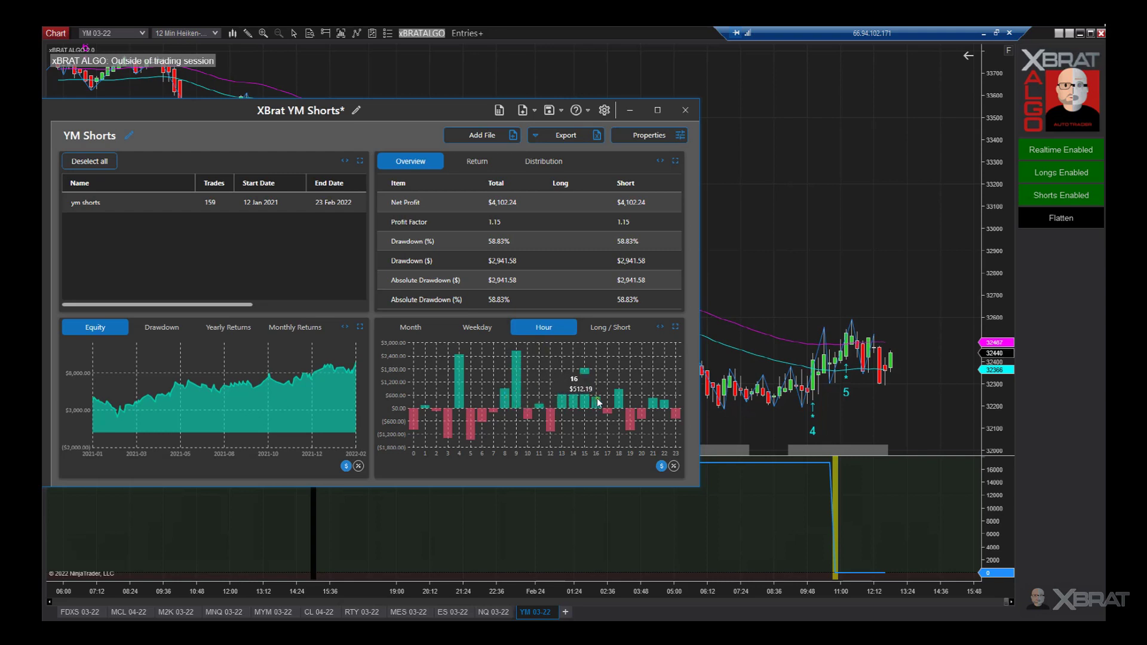
{"action": "mouse_move", "coordinate": [586, 373]}
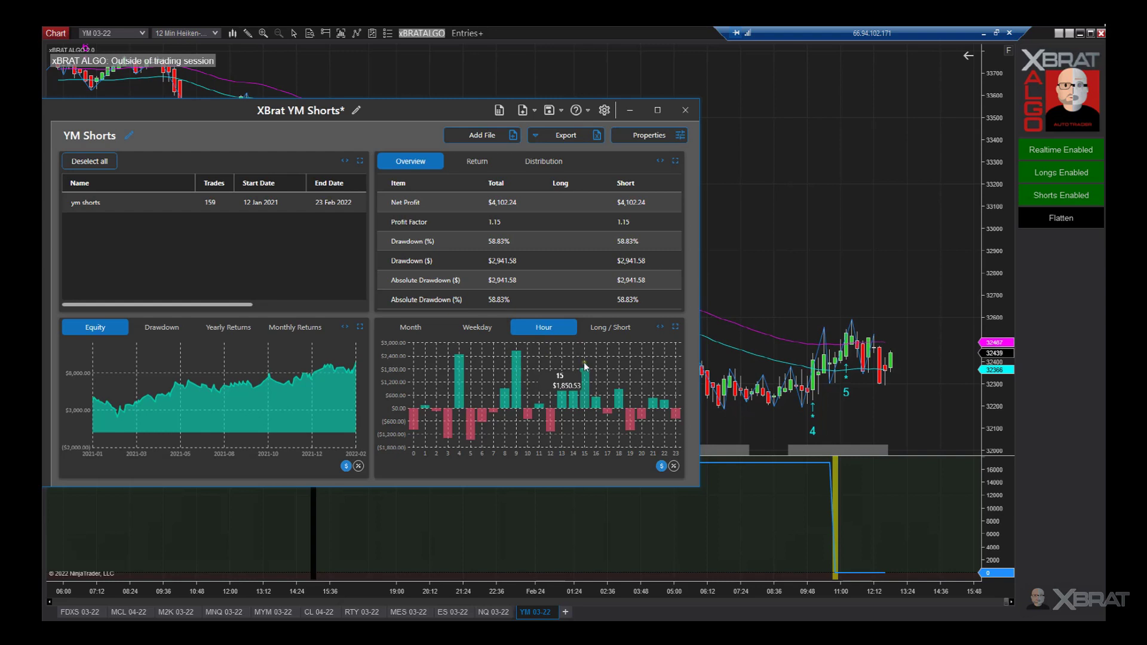
{"action": "left_click", "coordinate": [445, 113]}
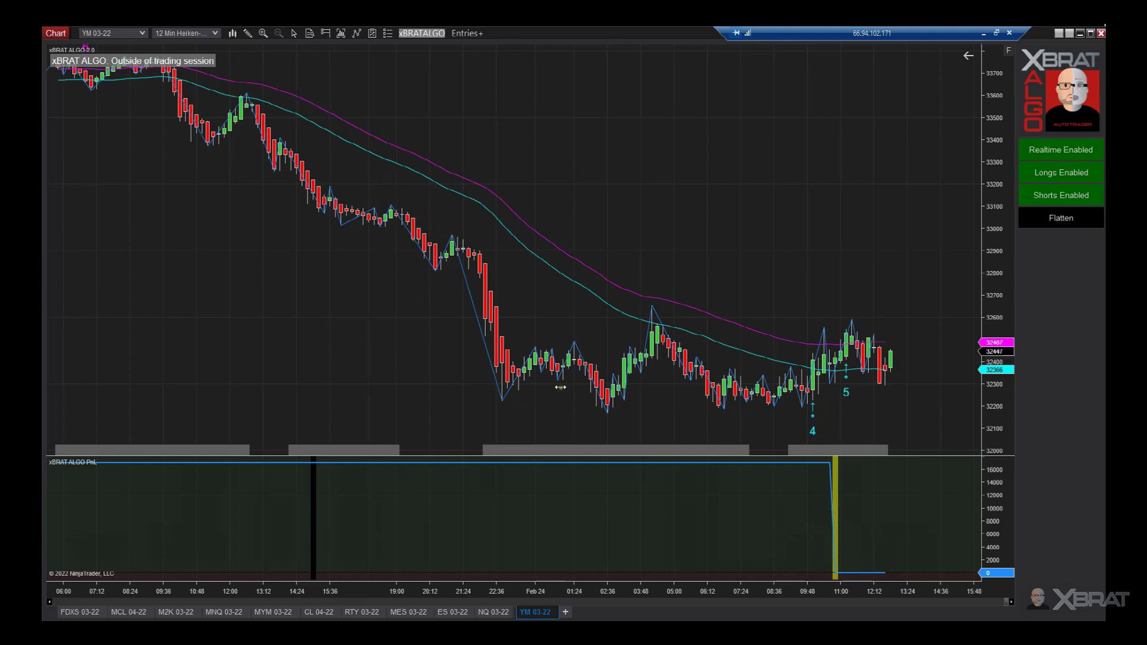
- Review the xBRAT ALGO 2.0 strategy settings for YM 03-22, from signals and PnL protection to trading sessions, and close them unchanged
{"action": "right_click", "coordinate": [374, 191]}
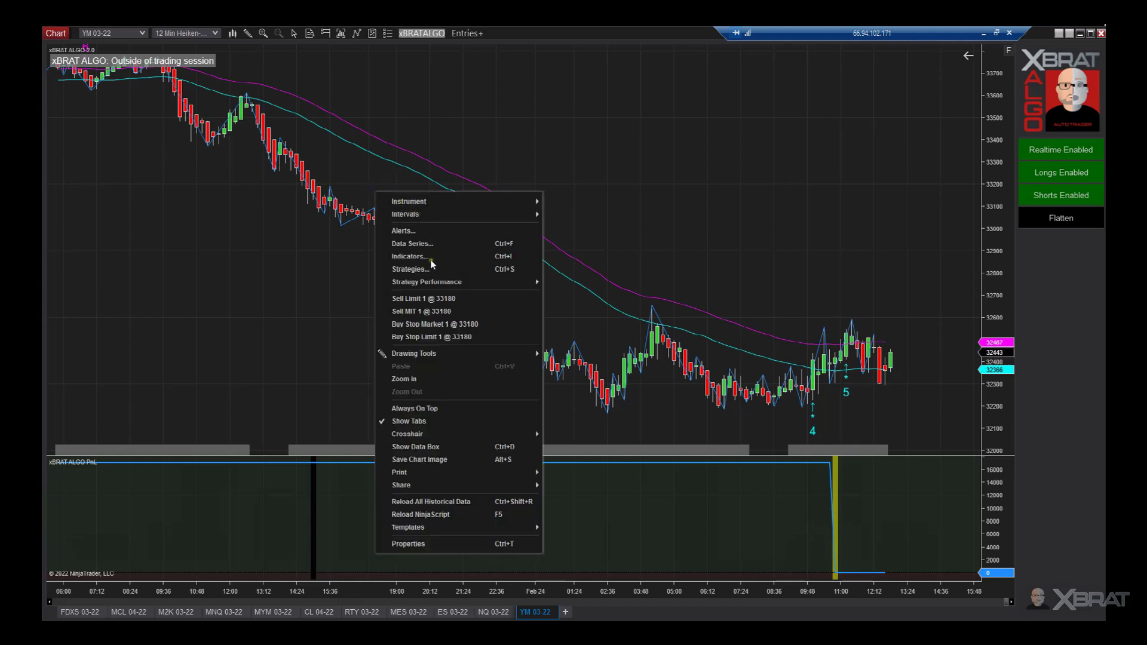
{"action": "left_click", "coordinate": [417, 269]}
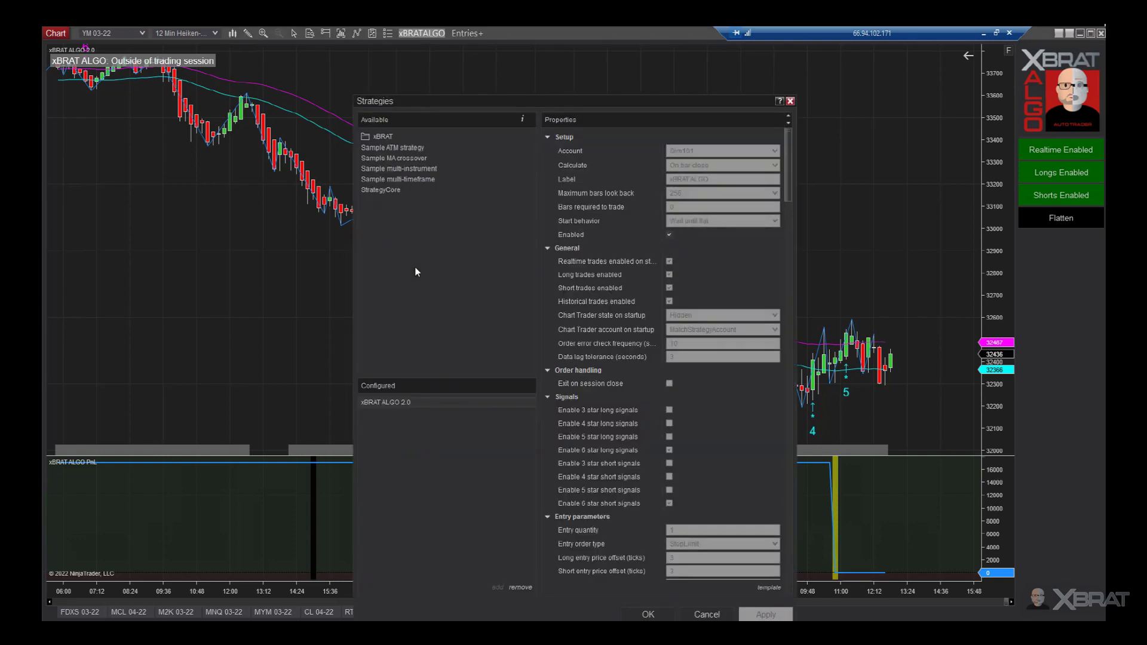
{"action": "left_click_drag", "start_coordinate": [422, 99], "coordinate": [398, 56]}
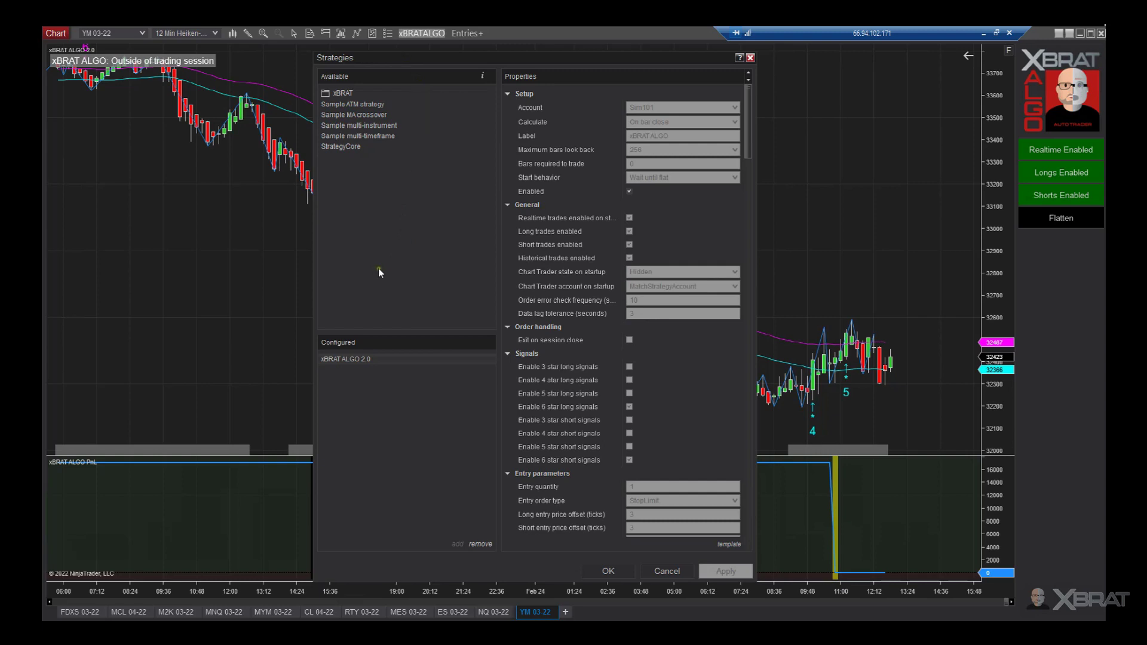
{"action": "scroll", "coordinate": [561, 305], "scroll_direction": "down", "scroll_amount": 4}
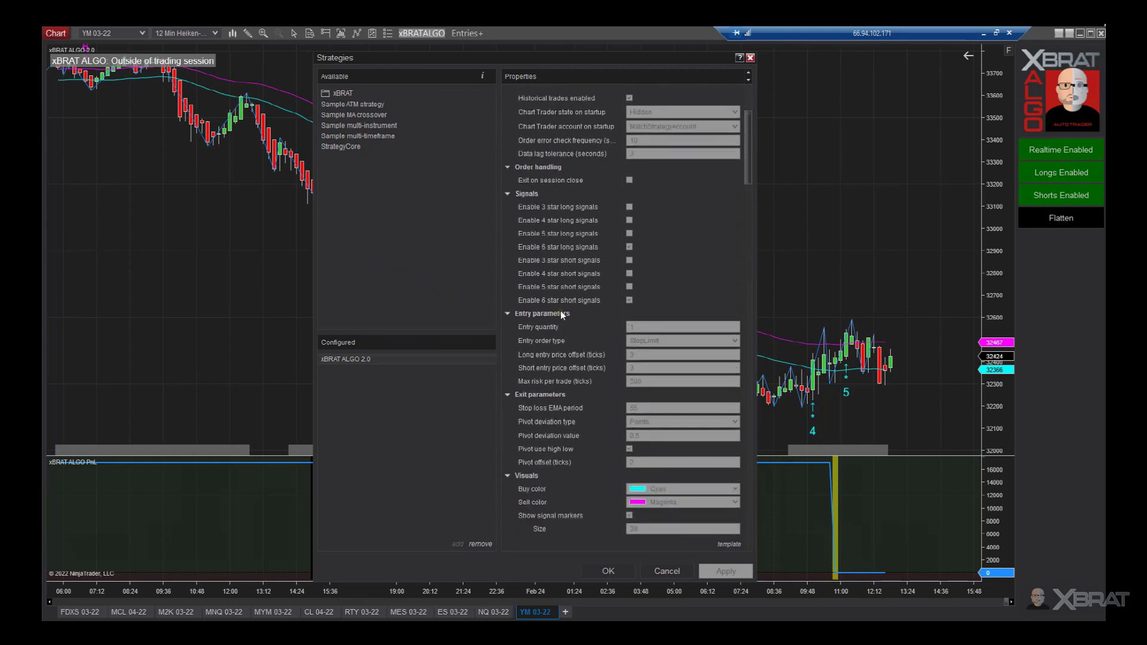
{"action": "scroll", "coordinate": [561, 311], "scroll_direction": "down", "scroll_amount": 10}
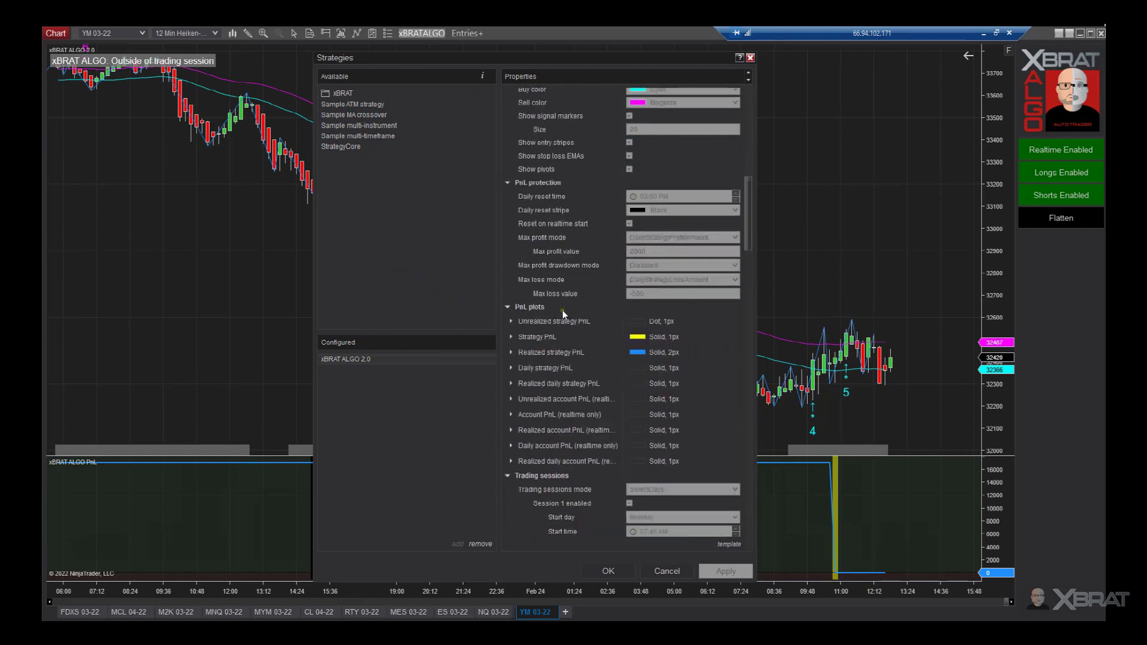
{"action": "scroll", "coordinate": [562, 310], "scroll_direction": "down", "scroll_amount": 8}
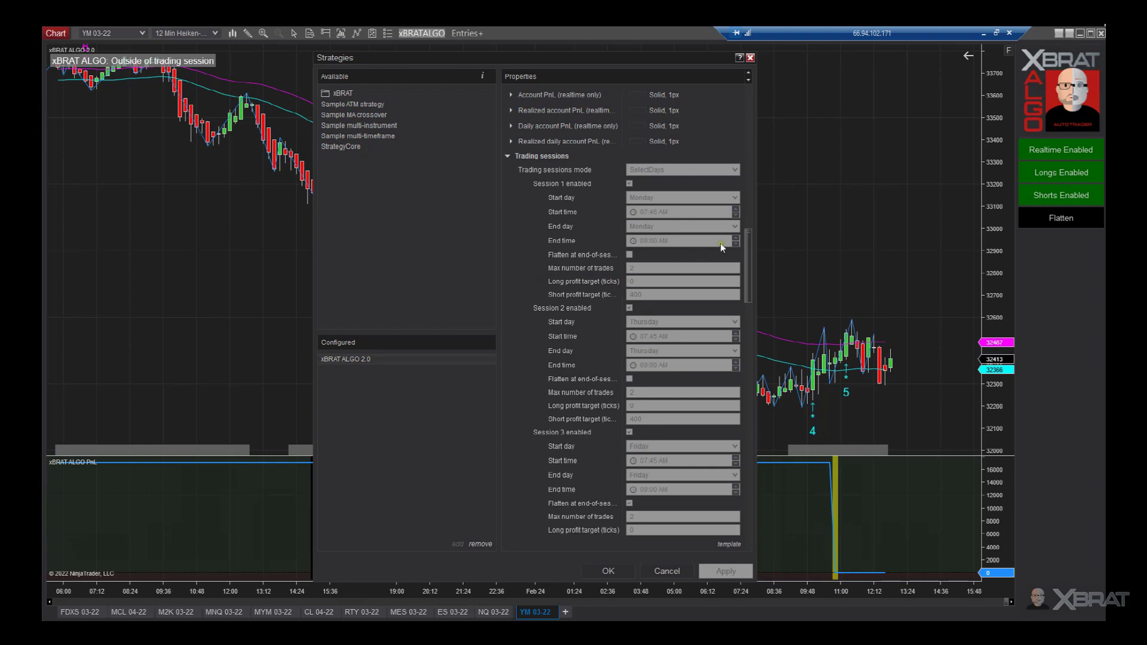
{"action": "left_click_drag", "start_coordinate": [749, 239], "coordinate": [751, 93]}
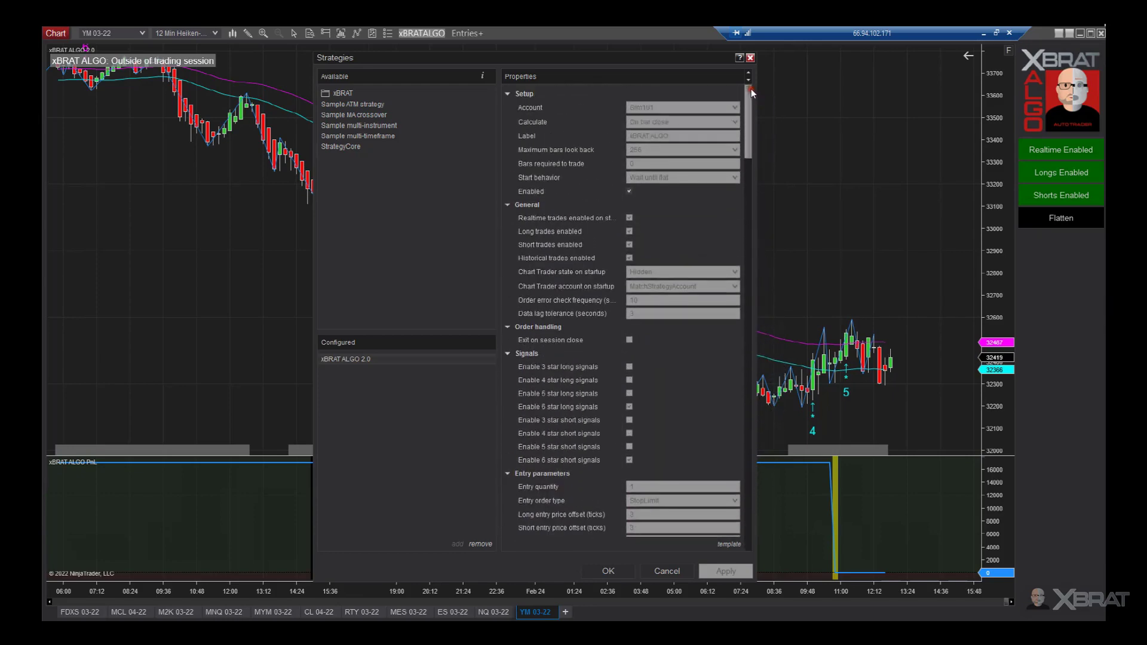
{"action": "left_click", "coordinate": [750, 57]}
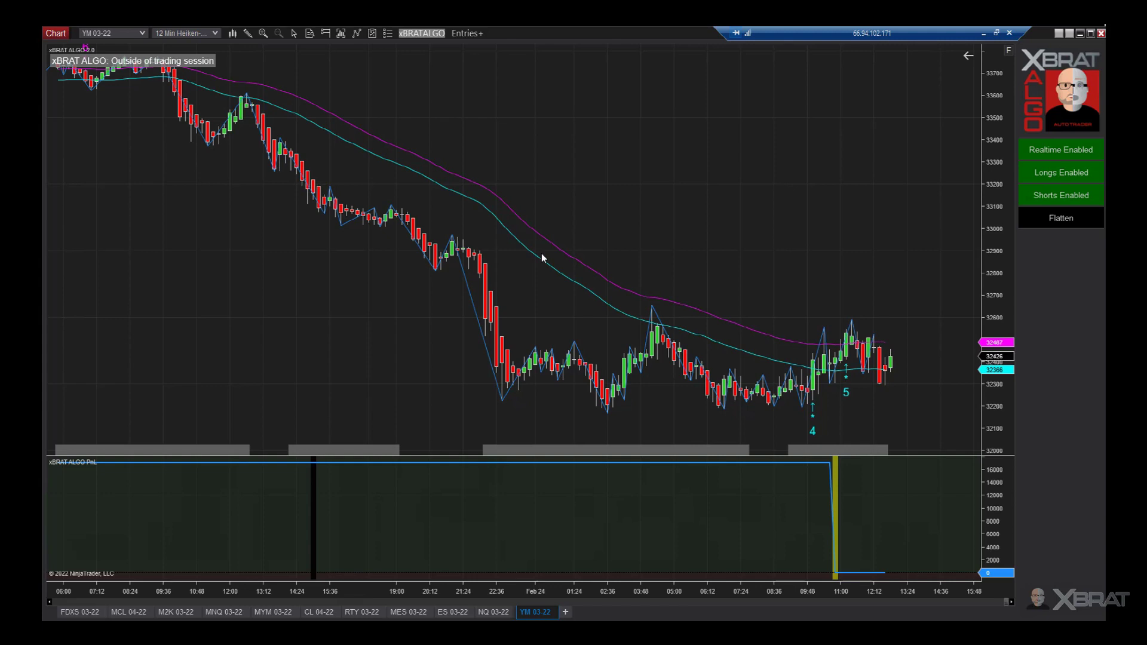
- Show the FDXS 03-22 chart with automatic price scaling and inspect the short trade and the latest bars
{"action": "left_click", "coordinate": [76, 611]}
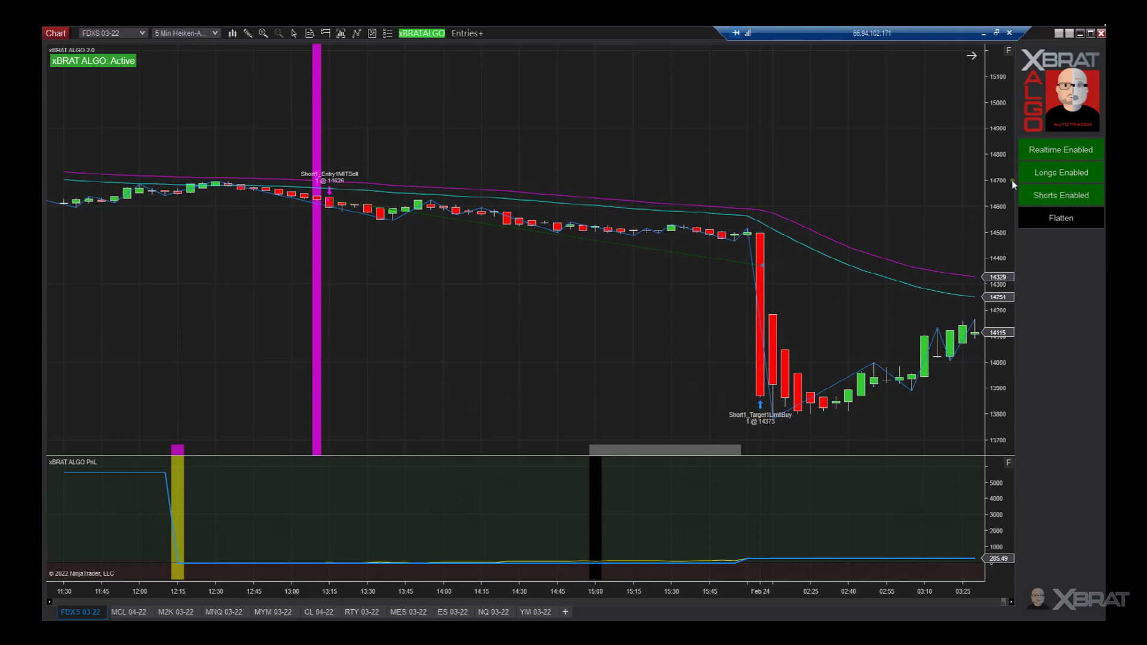
{"action": "left_click", "coordinate": [1008, 51]}
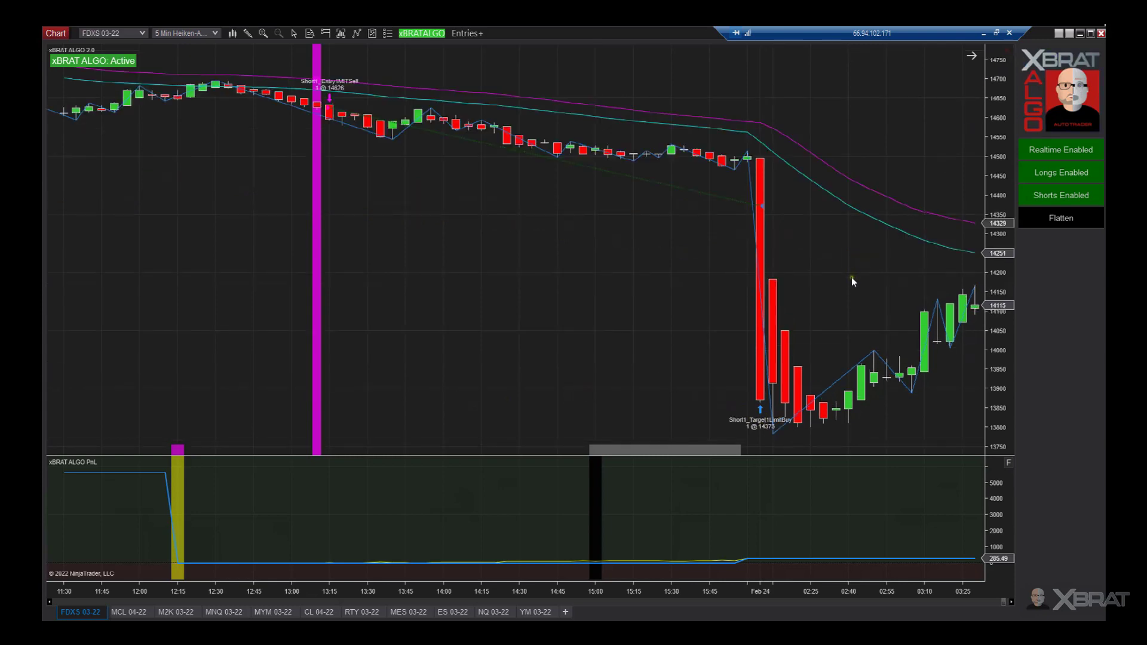
{"action": "scroll", "coordinate": [862, 271], "scroll_direction": "down", "scroll_amount": 2}
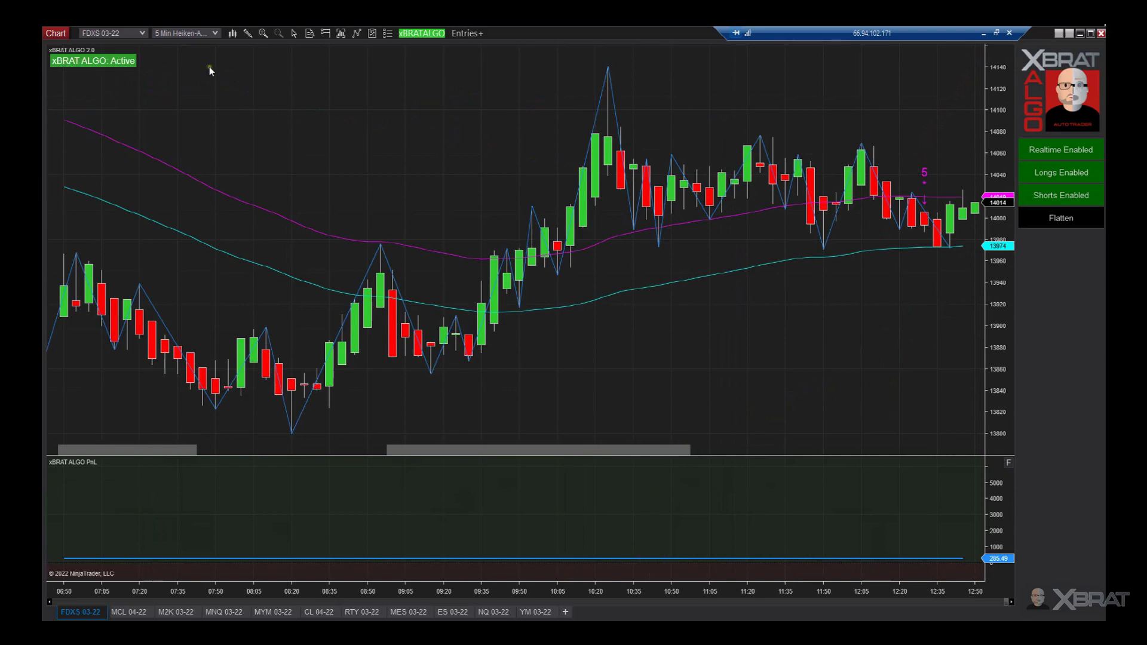
{"action": "left_click_drag", "start_coordinate": [838, 326], "coordinate": [730, 330]}
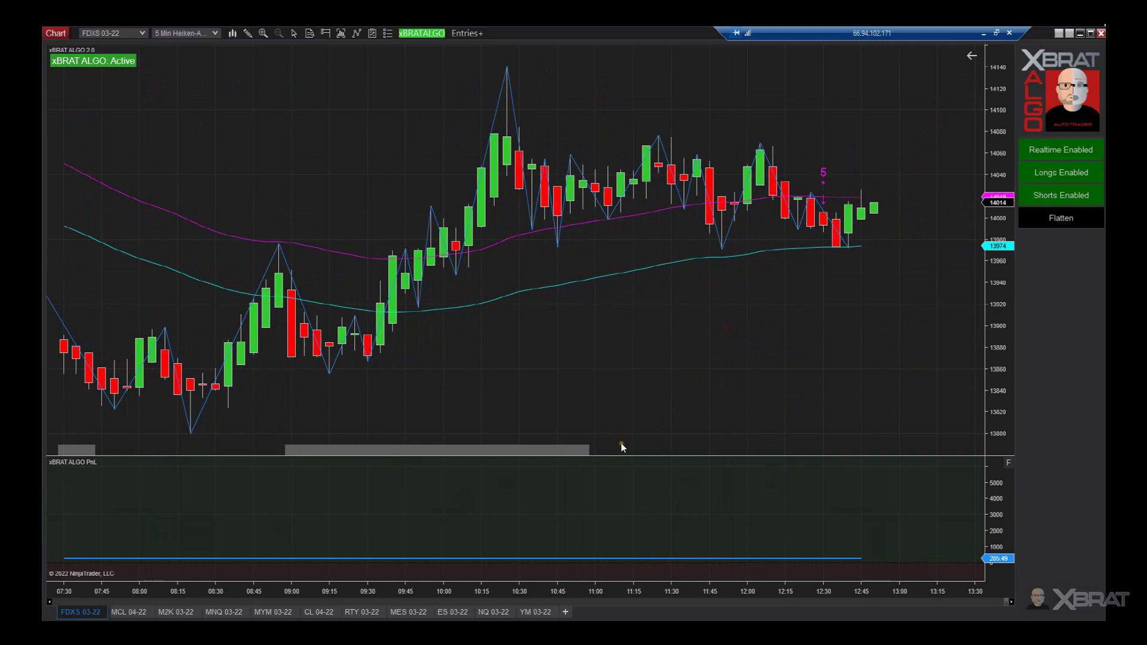
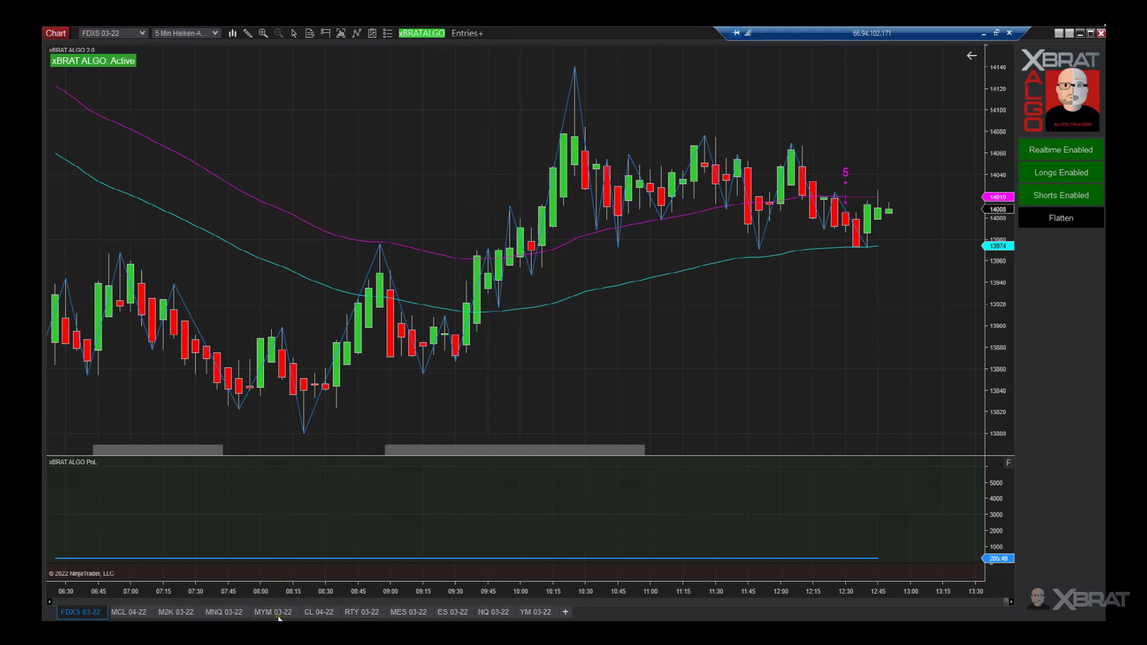
- View the RTY 03-22 chart, switch to NQ 03-22, and compress the NQ chart's price scale
{"action": "left_click", "coordinate": [358, 610]}
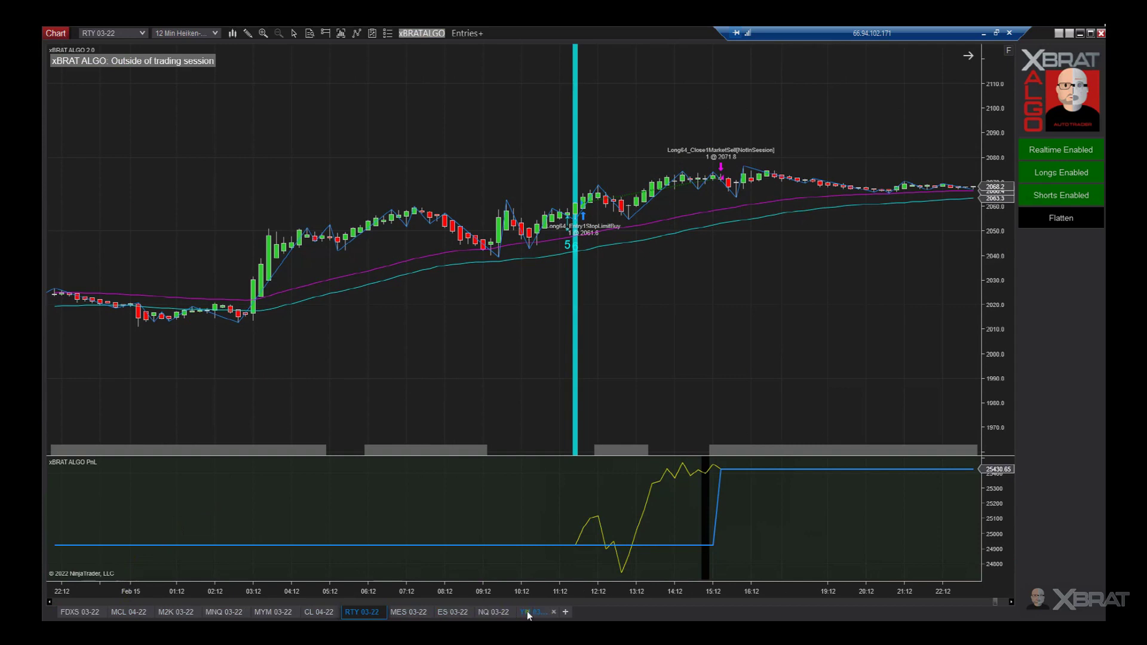
{"action": "left_click", "coordinate": [492, 611]}
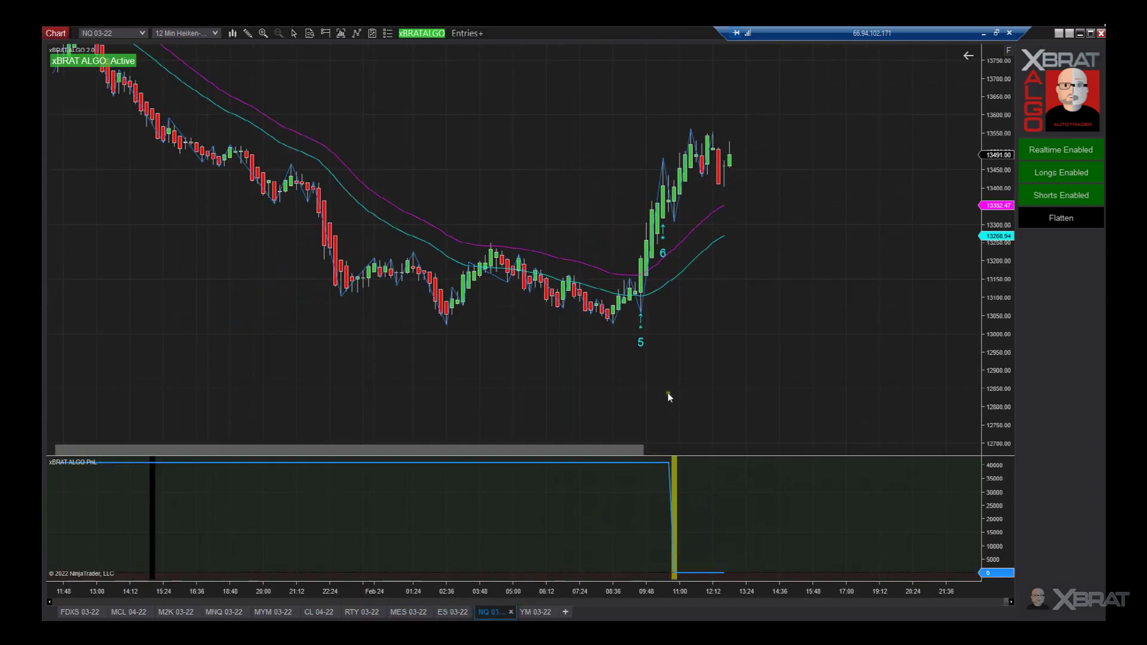
{"action": "left_click", "coordinate": [994, 103]}
{"action": "left_click_drag", "start_coordinate": [994, 103], "coordinate": [991, 146]}
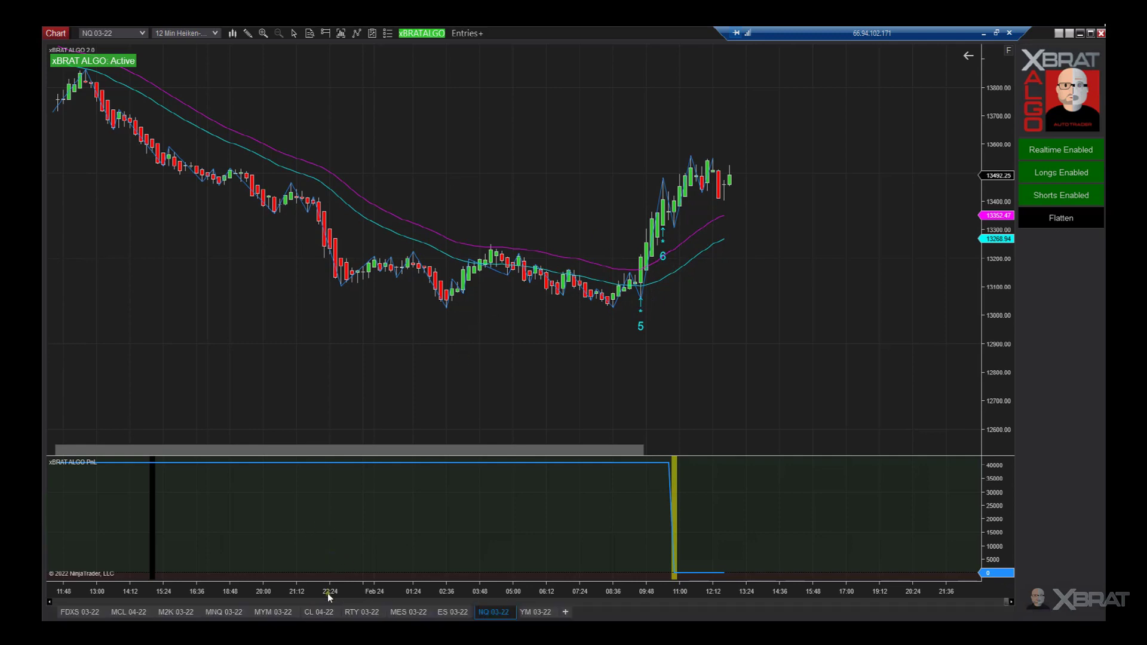
- Show the CL 04-22 chart around the latest short trade and review xBRAT ALGO 2.0's combined real-time and historical performance summary, including the trade count
{"action": "left_click", "coordinate": [317, 611]}
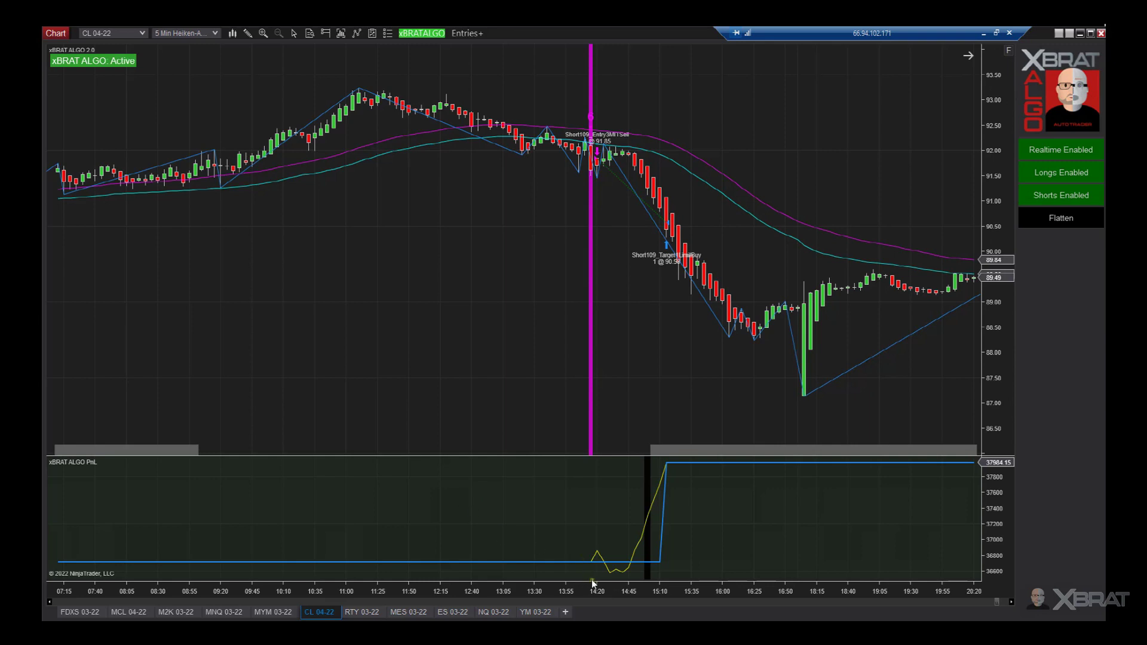
{"action": "left_click_drag", "start_coordinate": [592, 594], "coordinate": [510, 555]}
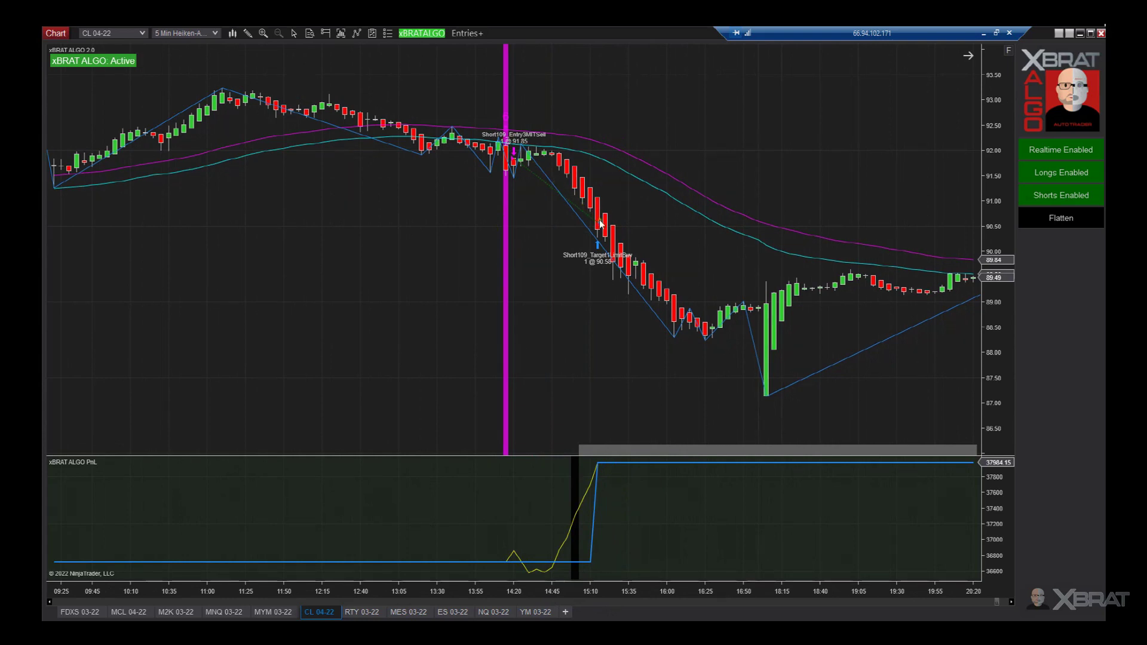
{"action": "right_click", "coordinate": [452, 237]}
{"action": "mouse_move", "coordinate": [554, 317]}
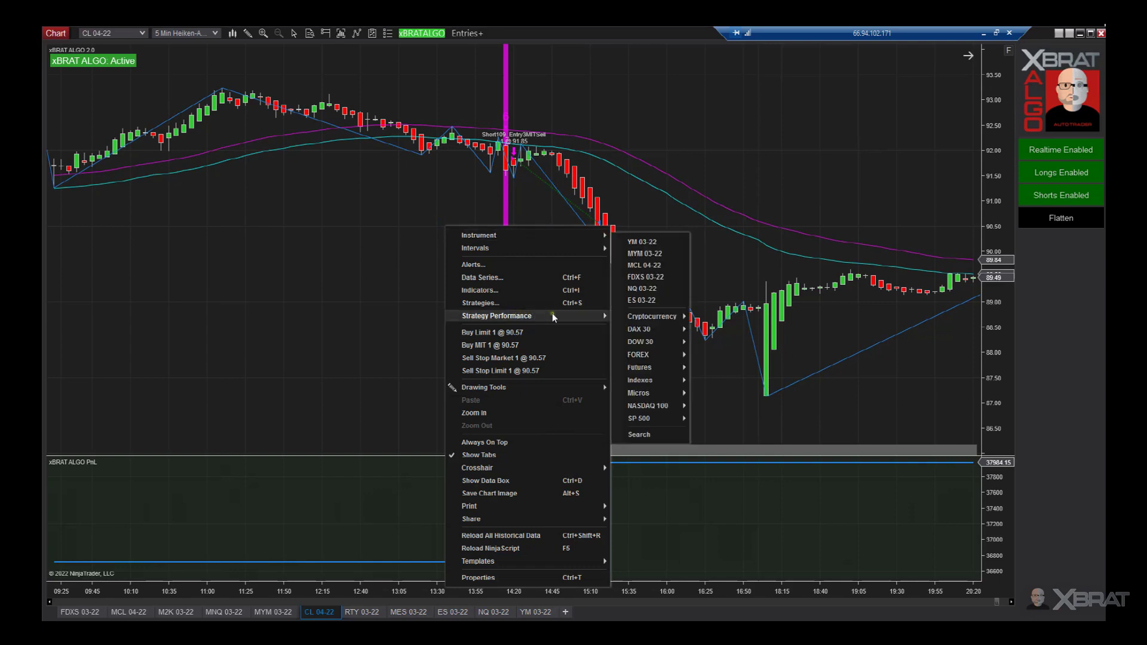
{"action": "mouse_move", "coordinate": [616, 314]}
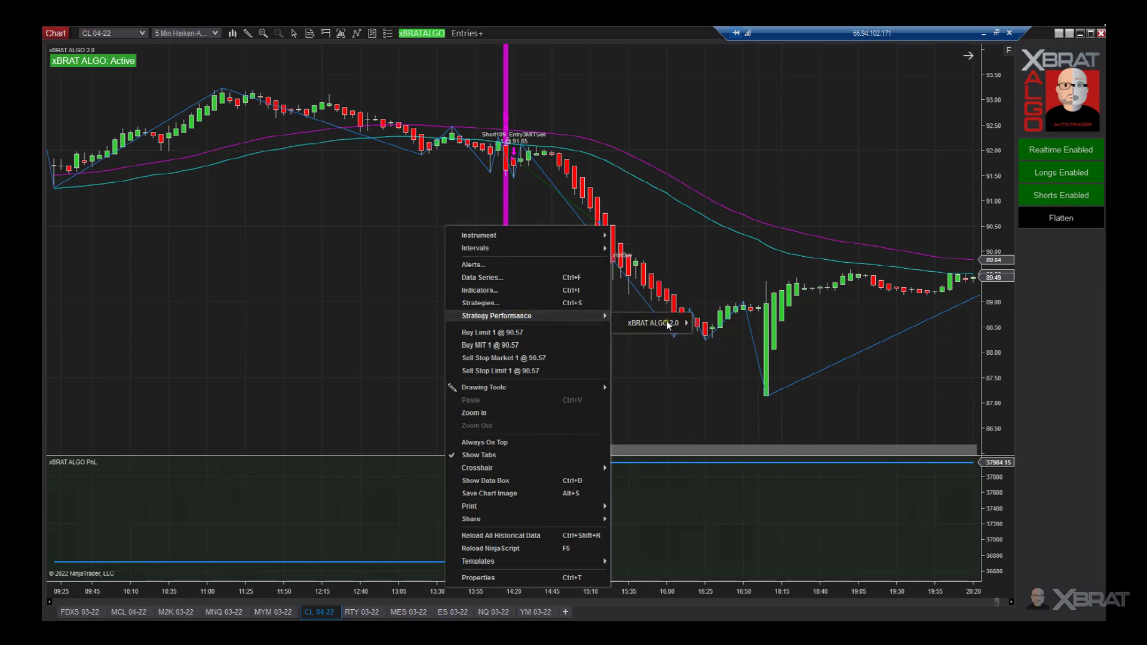
{"action": "mouse_move", "coordinate": [689, 323]}
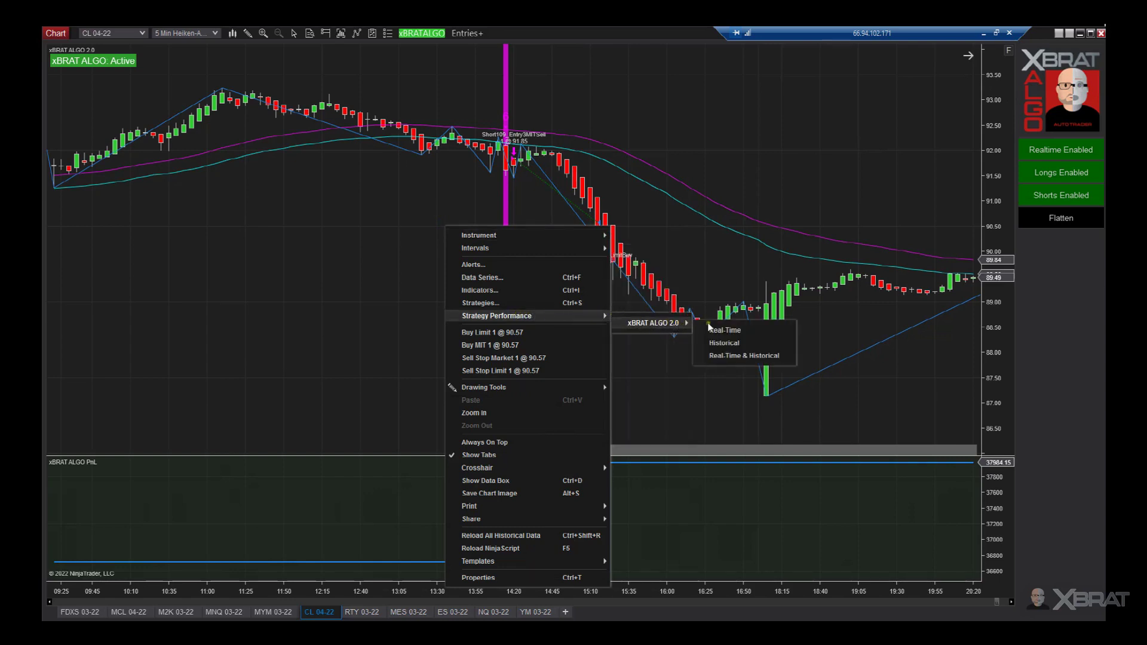
{"action": "left_click", "coordinate": [746, 355]}
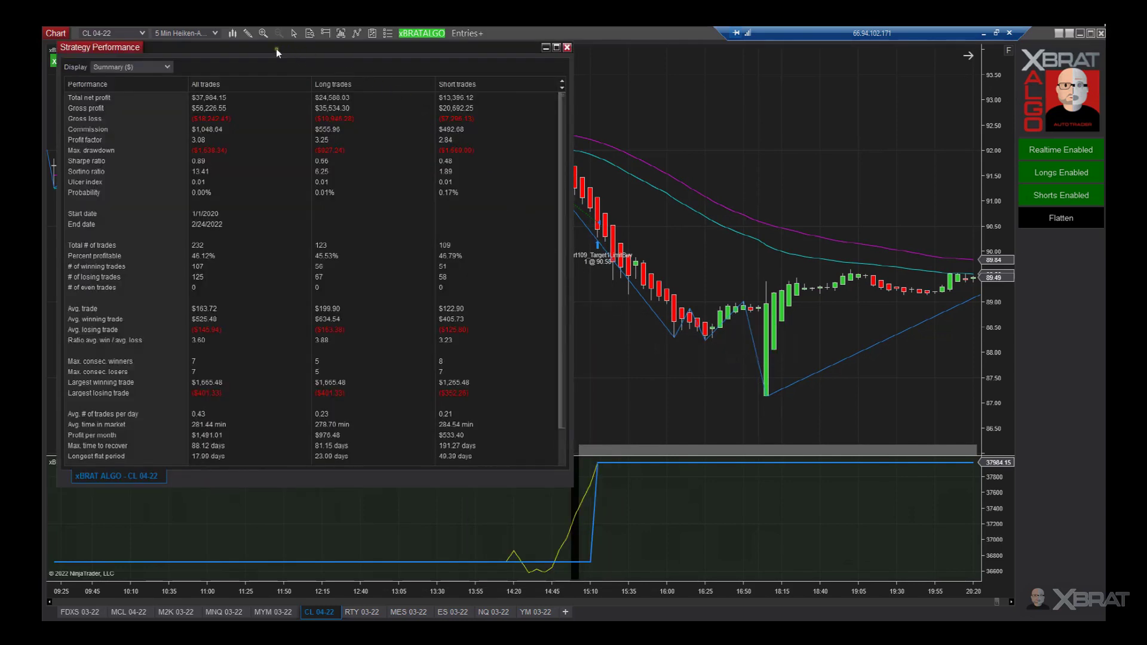
{"action": "left_click_drag", "start_coordinate": [302, 49], "coordinate": [517, 61]}
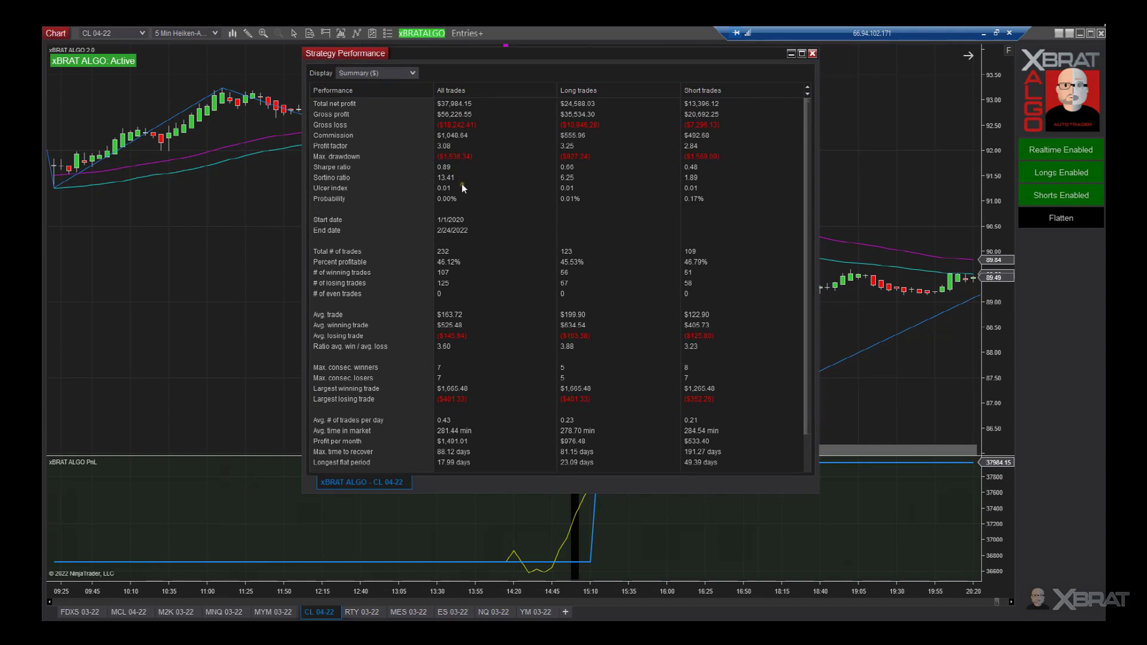
{"action": "left_click", "coordinate": [459, 255]}
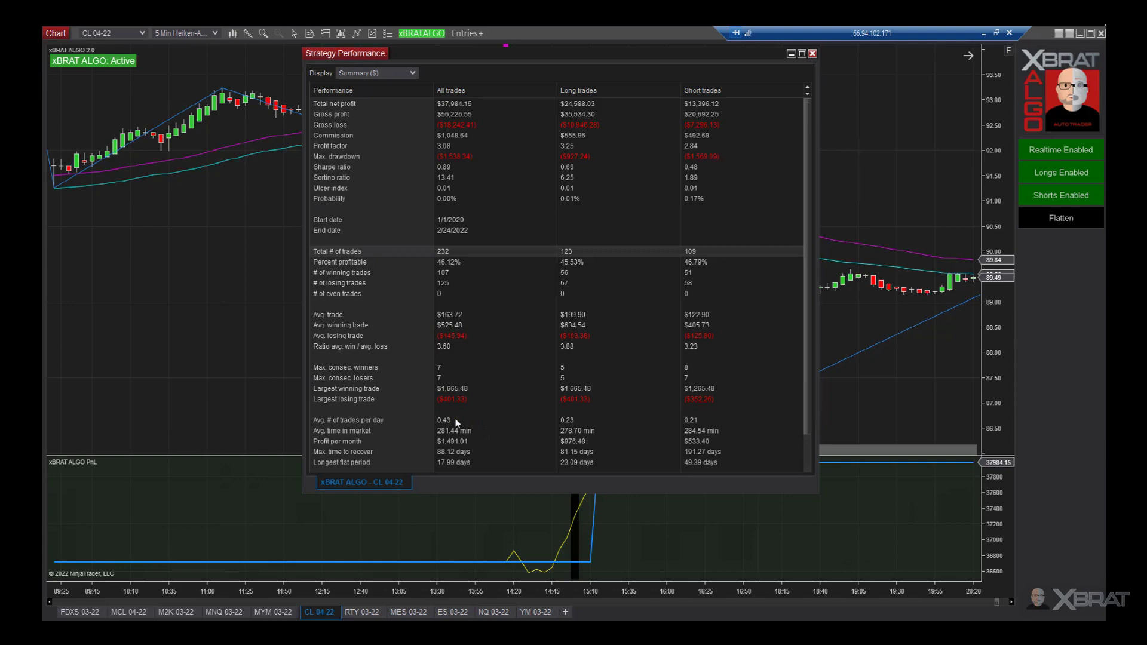
- Switch the CL 04-22 performance report to Analysis, enlarge the cumulative net profit graph to examine it, and close the report
{"action": "left_click", "coordinate": [412, 73]}
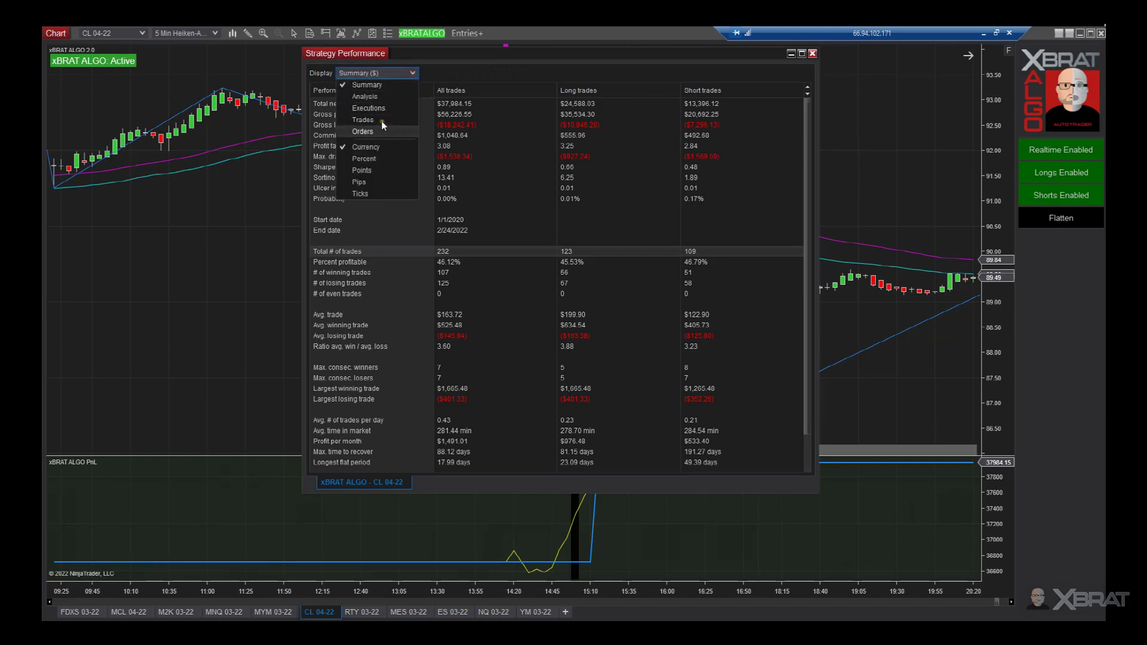
{"action": "left_click", "coordinate": [368, 89]}
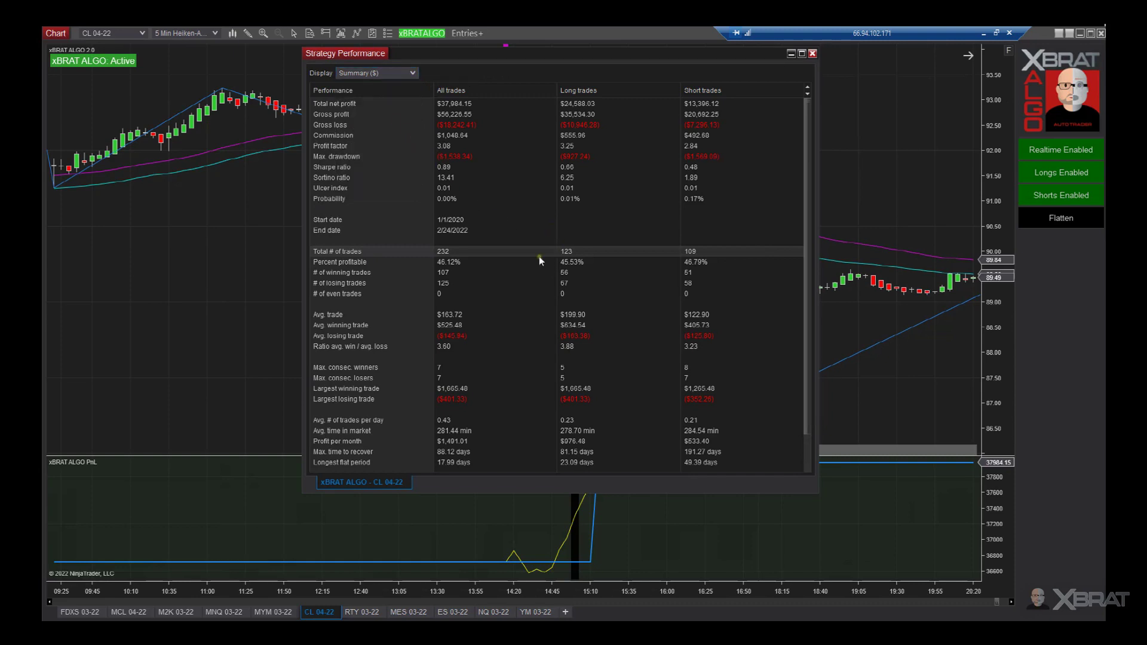
{"action": "key", "text": "Down"}
{"action": "left_click_drag", "start_coordinate": [572, 109], "coordinate": [584, 77]}
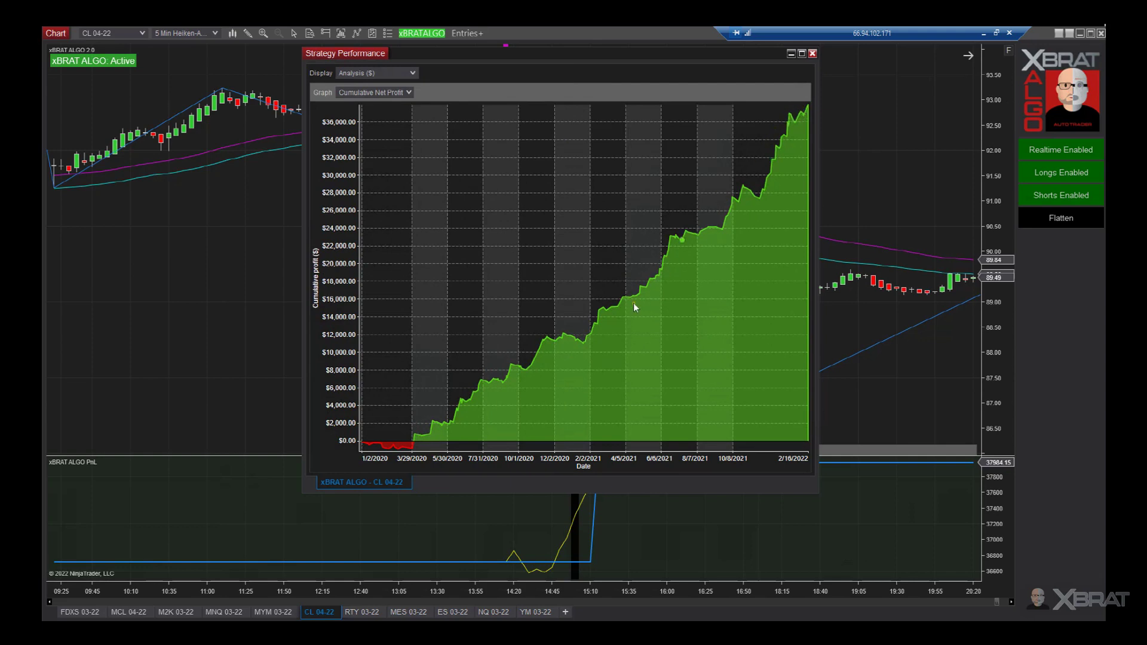
{"action": "mouse_move", "coordinate": [567, 336]}
{"action": "left_click", "coordinate": [812, 53]}
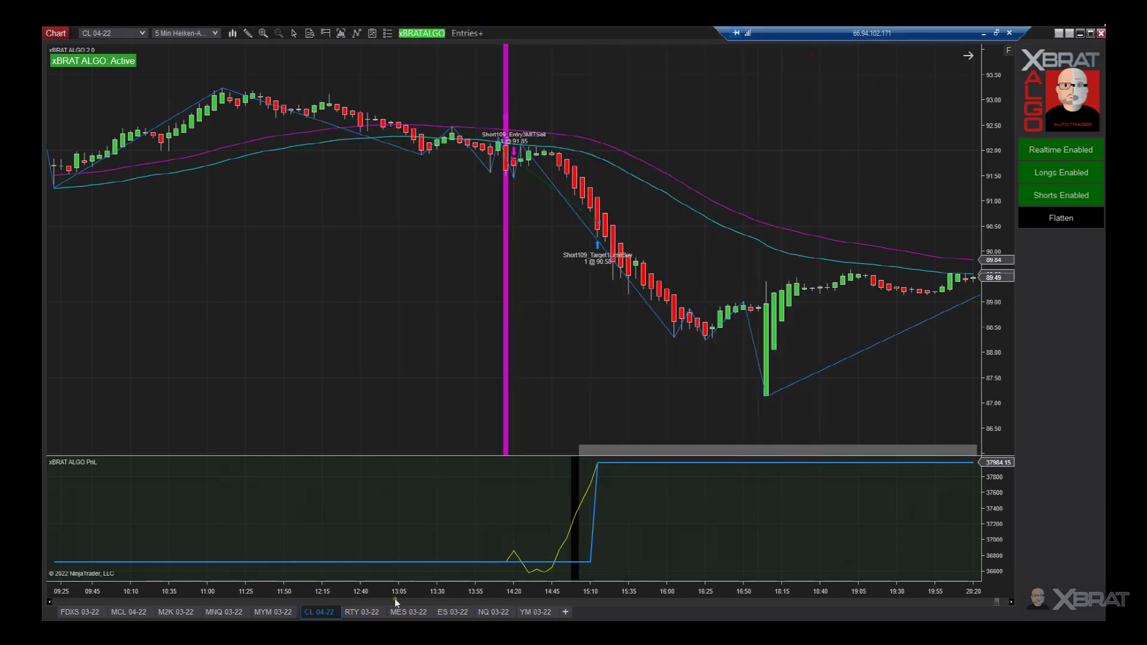
- Review xBRAT ALGO 2.0's combined real-time and historical performance summary for RTY 03-22 and close it
{"action": "left_click", "coordinate": [356, 611]}
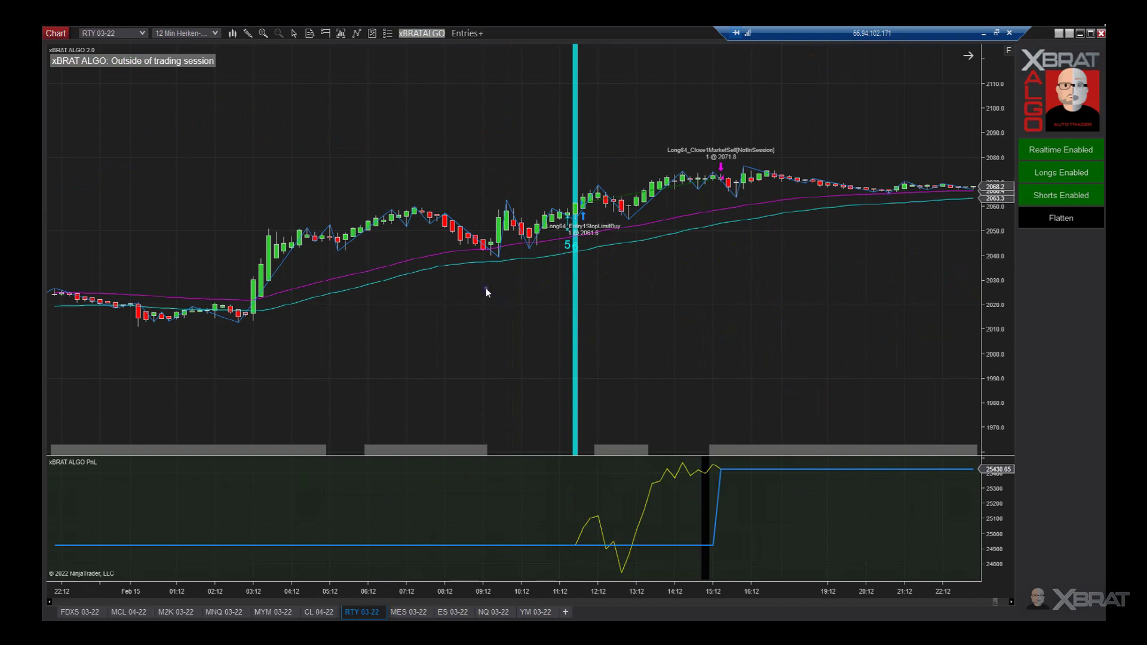
{"action": "right_click", "coordinate": [513, 295]}
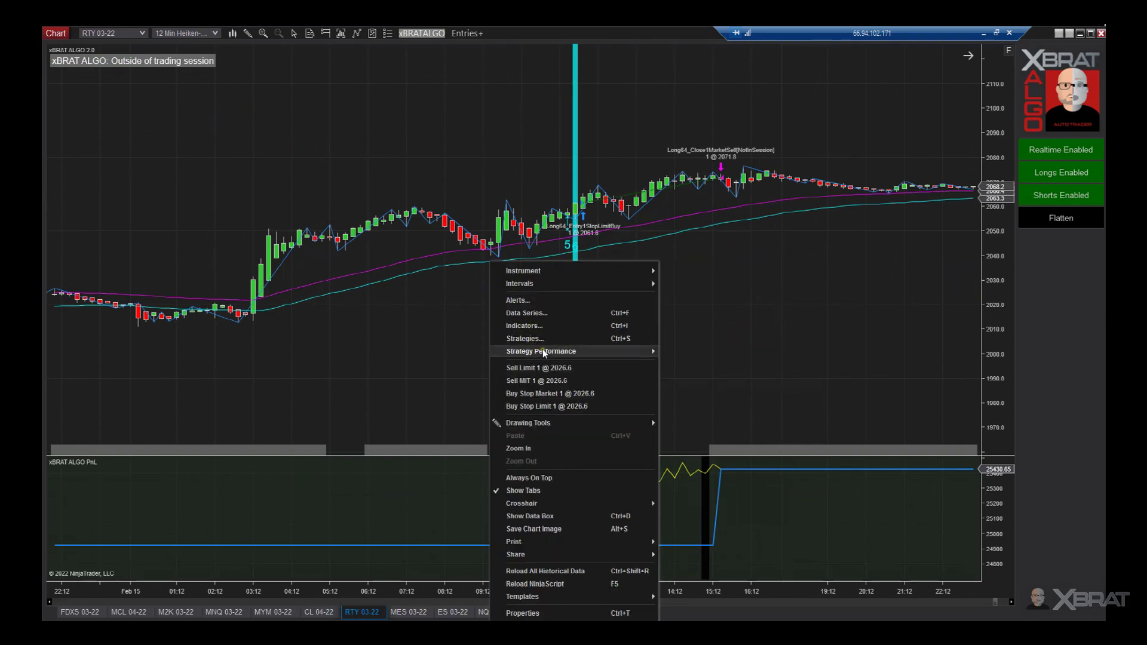
{"action": "mouse_move", "coordinate": [604, 353]}
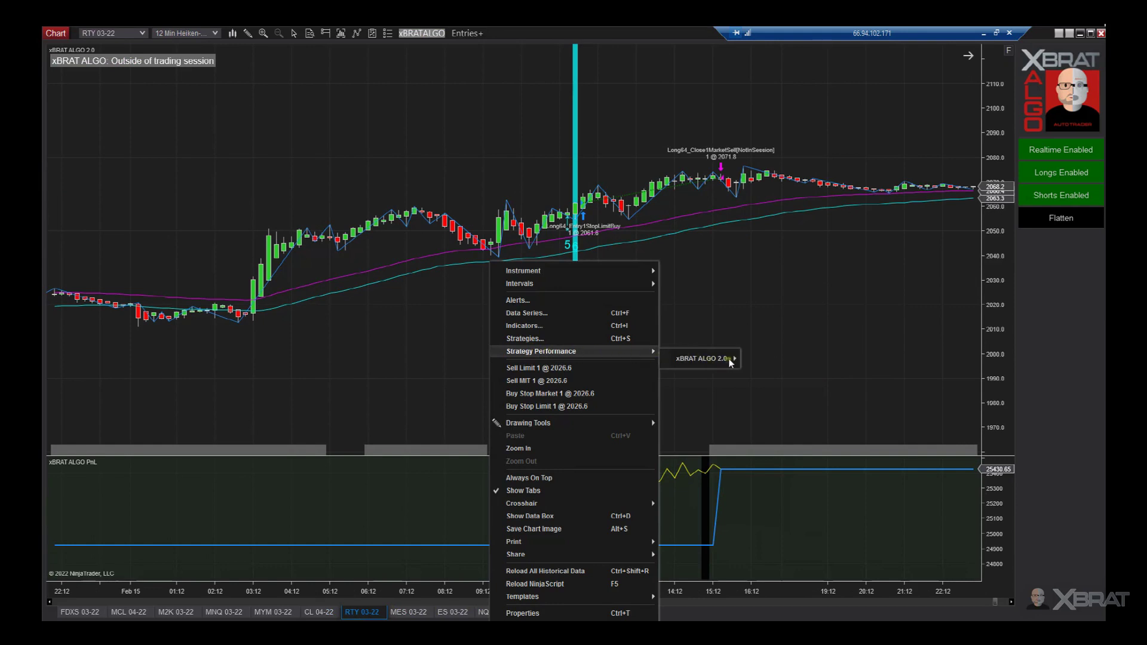
{"action": "mouse_move", "coordinate": [740, 360]}
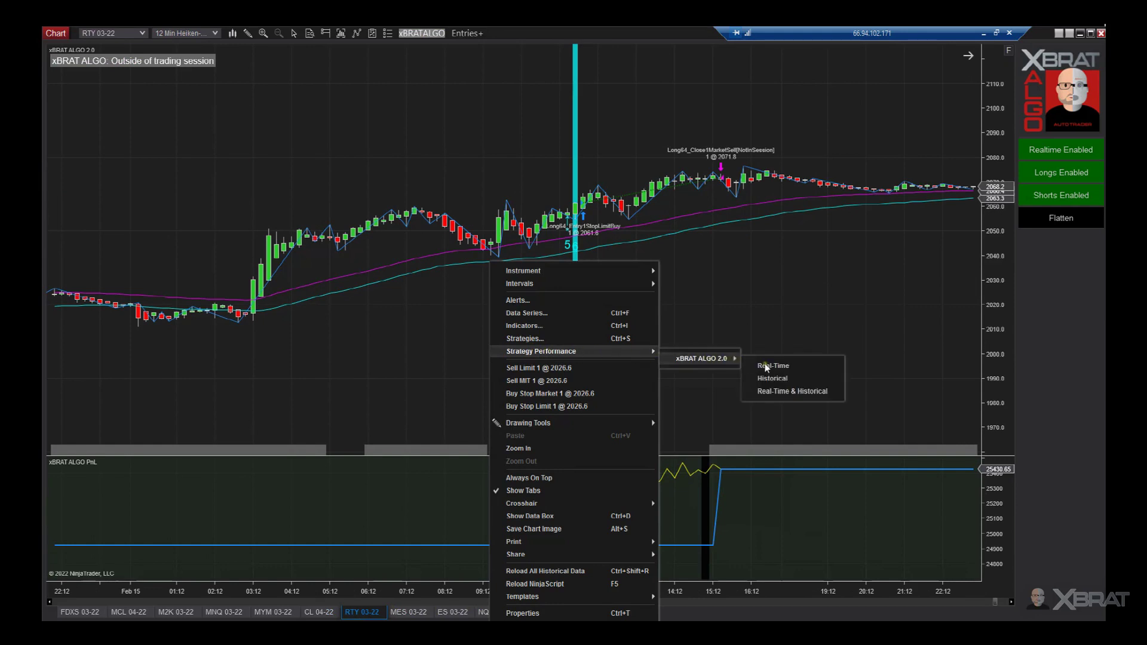
{"action": "left_click", "coordinate": [811, 392]}
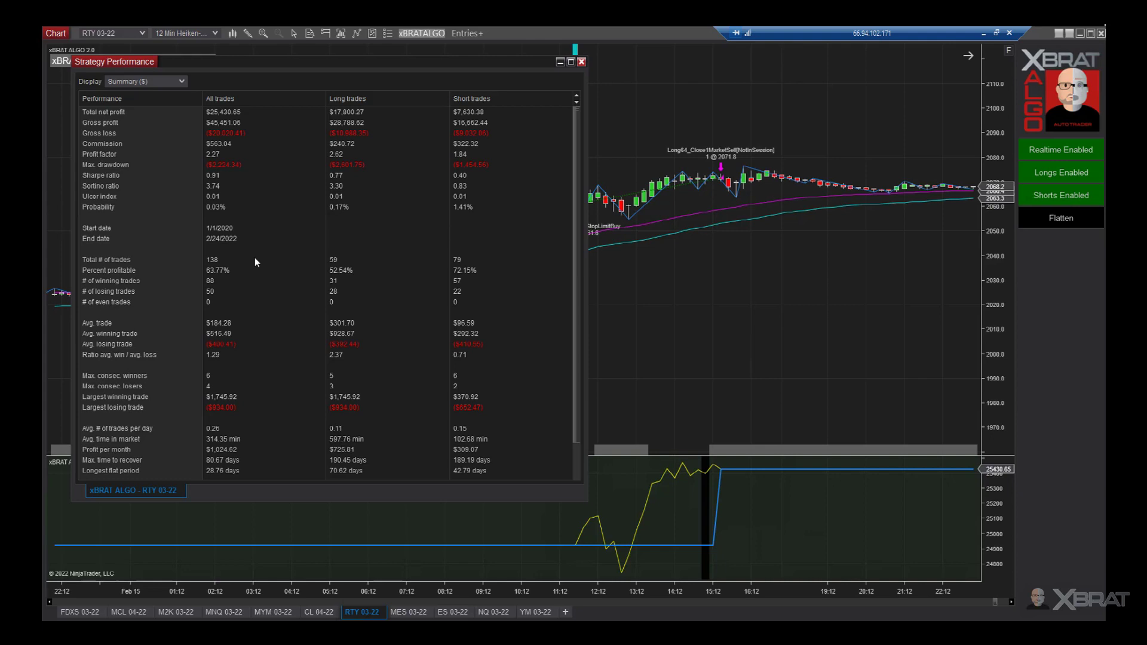
{"action": "left_click", "coordinate": [580, 62]}
- Bring back the YM Shorts report, compare its profit by weekday and by hour, and put the report away
{"action": "left_click_drag", "start_coordinate": [42, 149], "coordinate": [377, 109]}
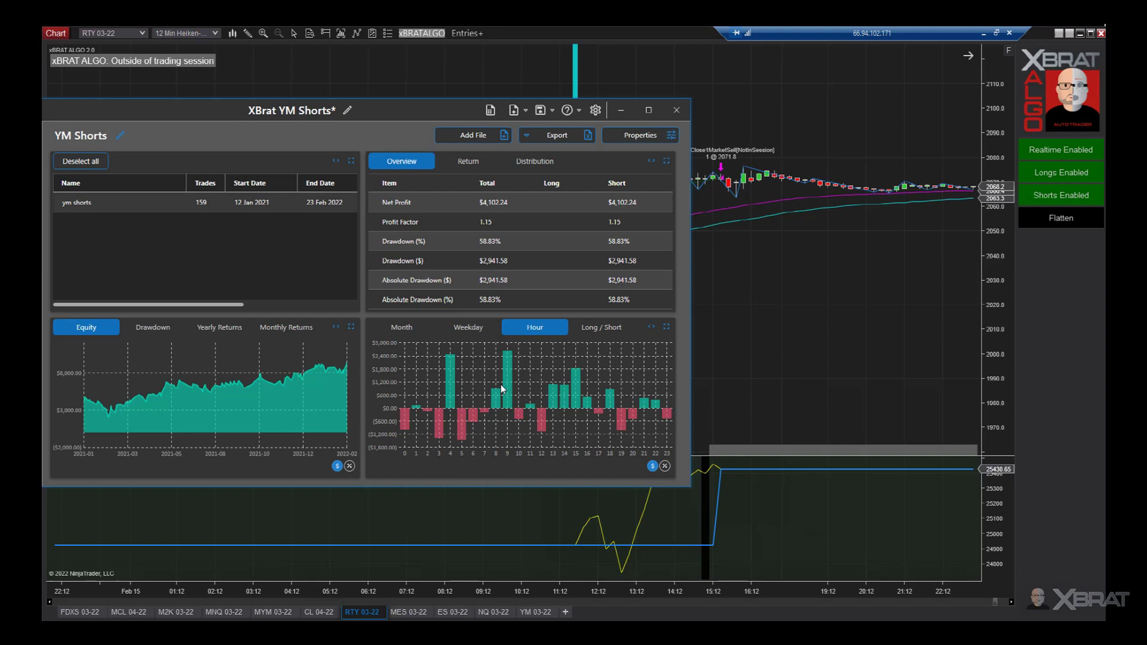
{"action": "left_click", "coordinate": [467, 330]}
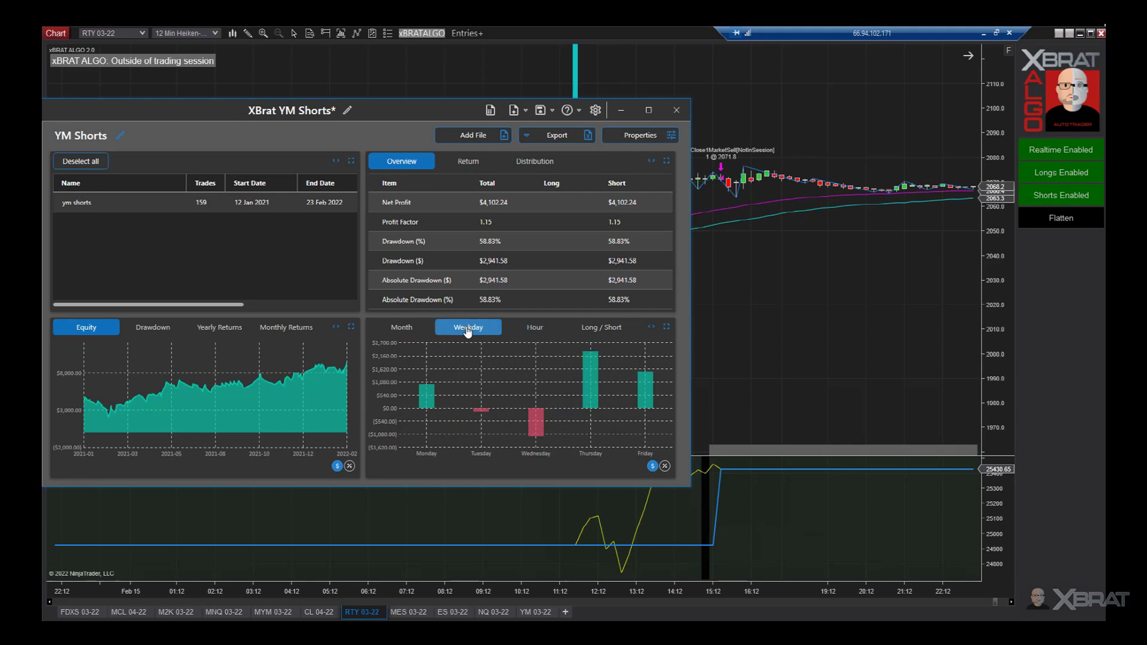
{"action": "left_click", "coordinate": [530, 335]}
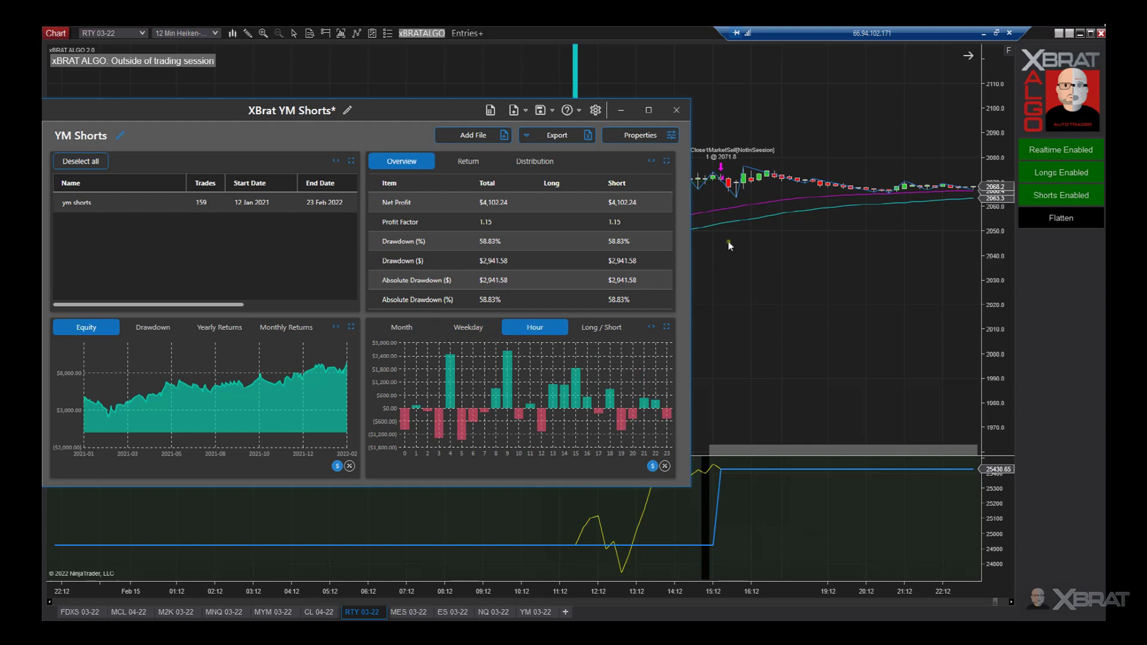
{"action": "key", "text": "super+Down"}
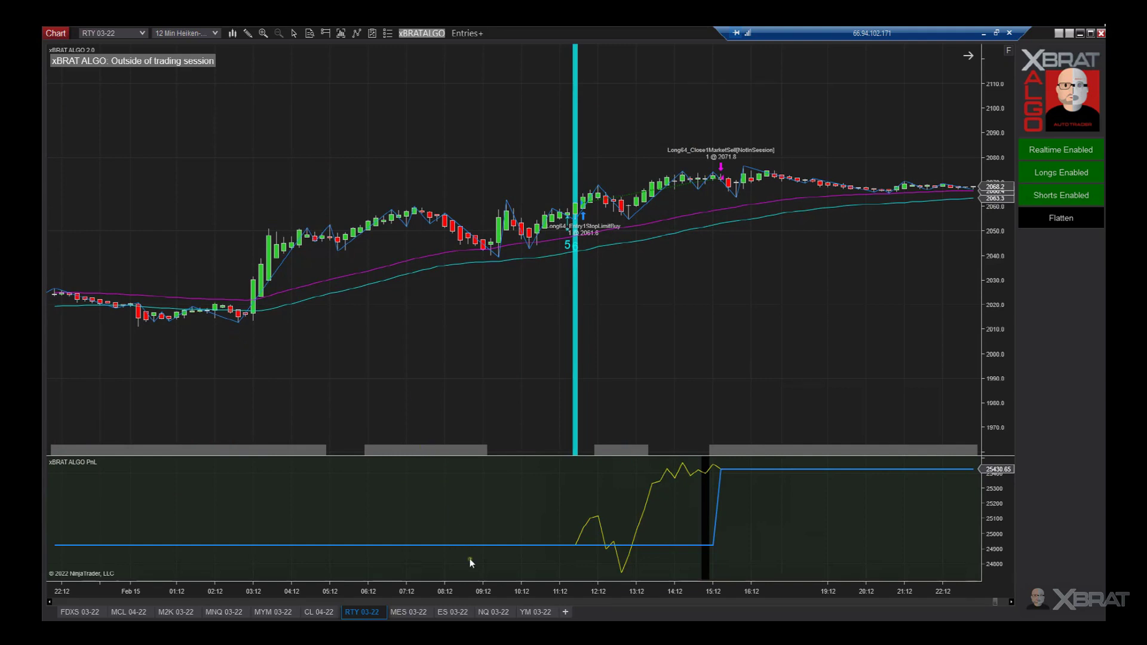
- View the NQ 03-22 chart, then open the combined real-time and historical xBRAT ALGO 2.0 performance summary for YM 03-22
{"action": "left_click", "coordinate": [492, 611]}
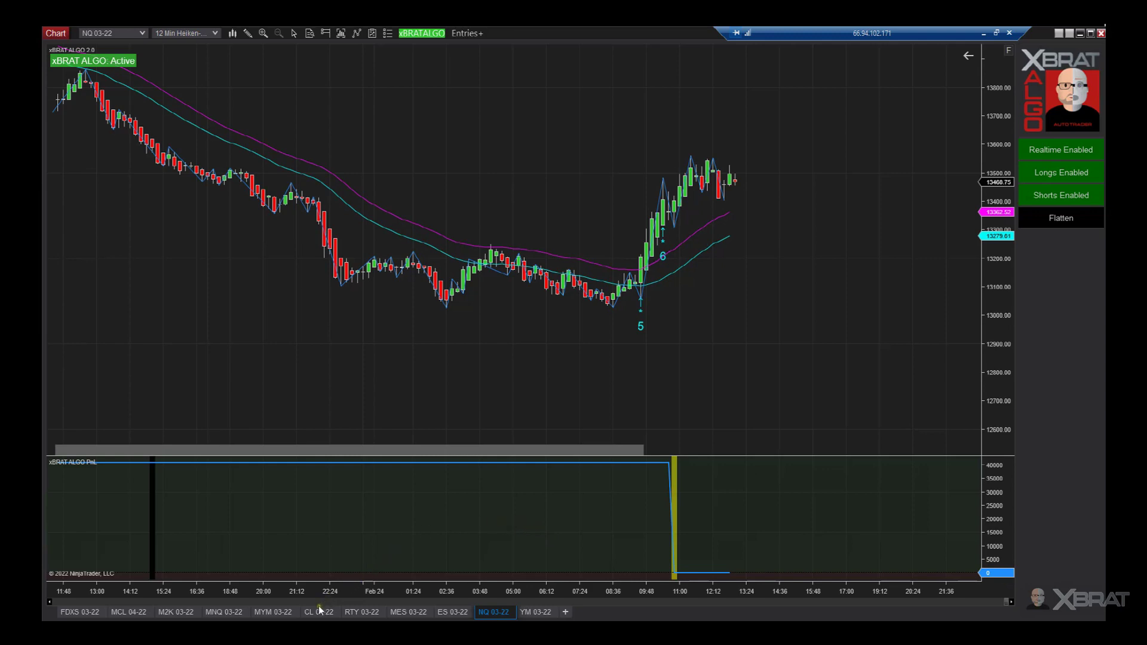
{"action": "left_click", "coordinate": [531, 613]}
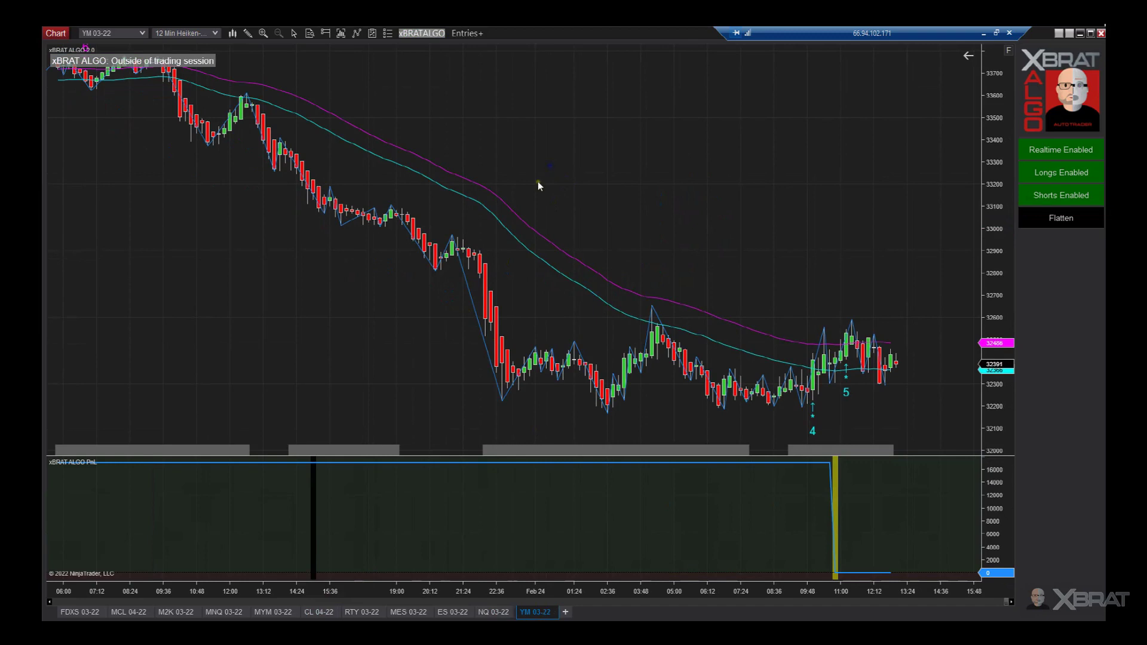
{"action": "right_click", "coordinate": [554, 171]}
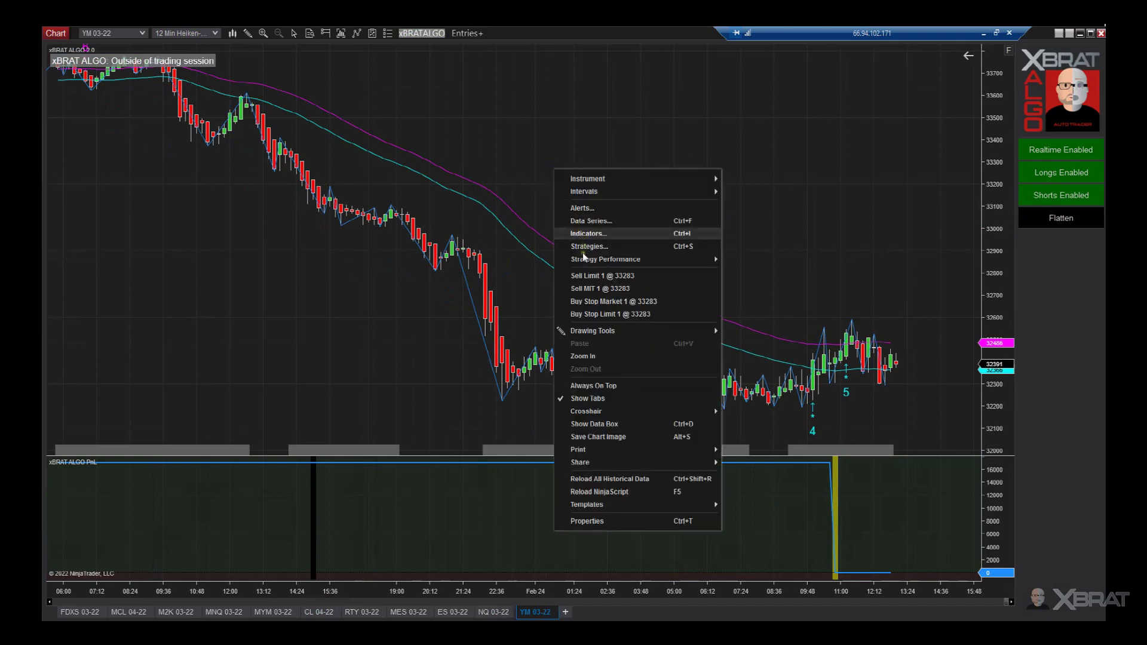
{"action": "mouse_move", "coordinate": [676, 262]}
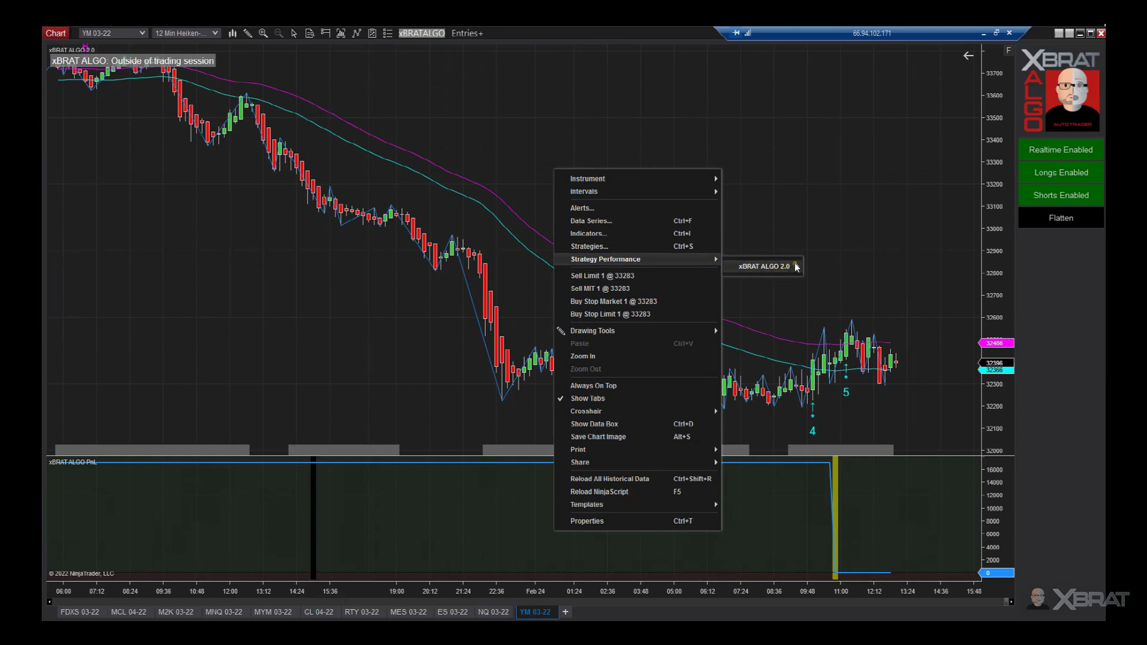
{"action": "mouse_move", "coordinate": [796, 267]}
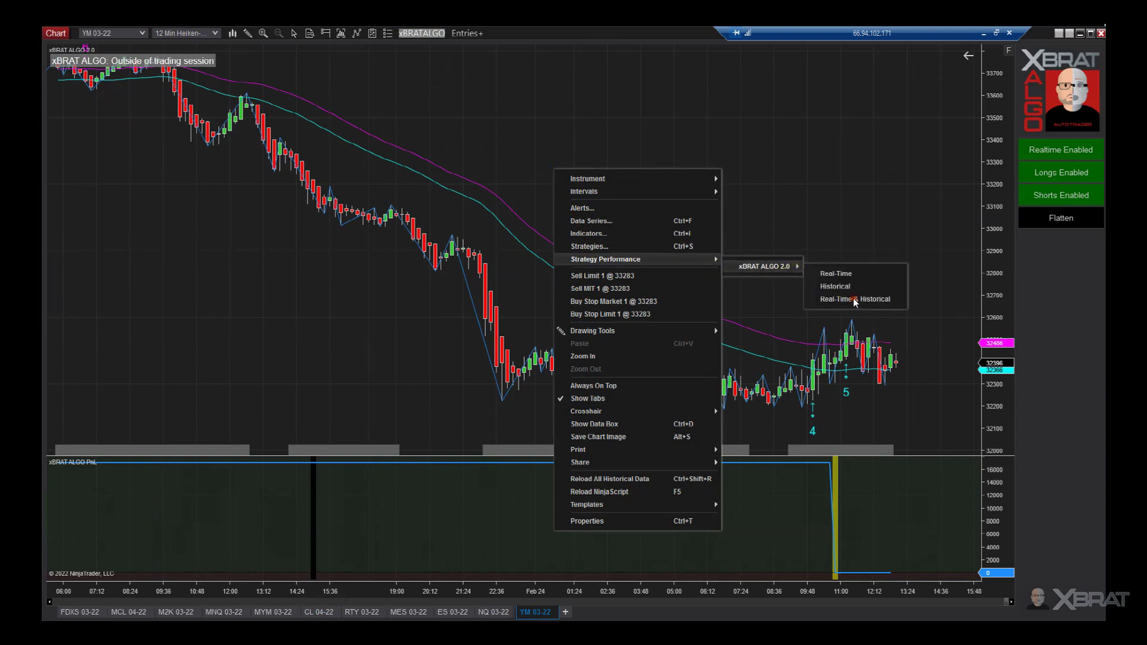
{"action": "left_click", "coordinate": [854, 300]}
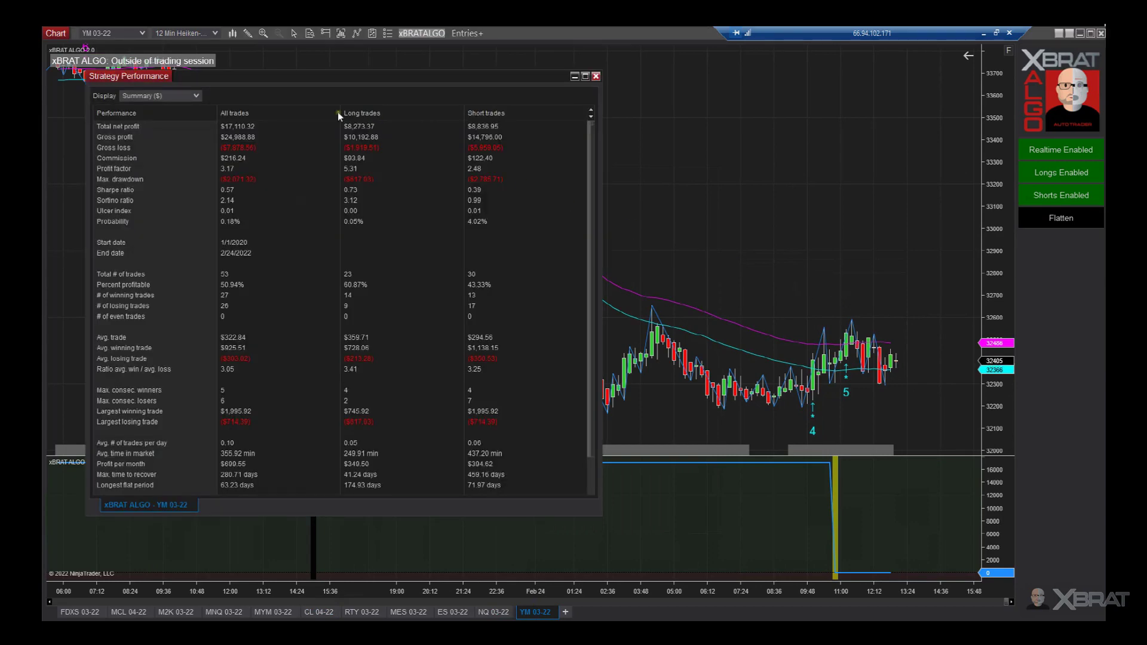
- Switch the YM 03-22 performance report to Analysis, enlarge the cumulative net profit graph to examine it, and close the report
{"action": "left_click", "coordinate": [195, 97]}
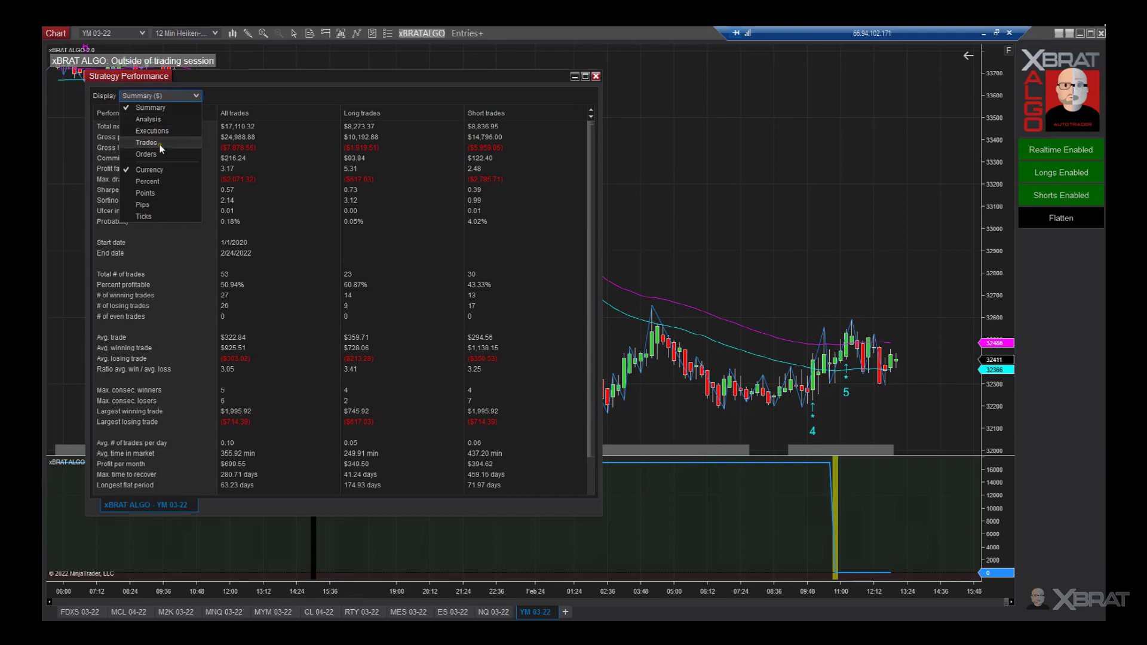
{"action": "left_click", "coordinate": [146, 108]}
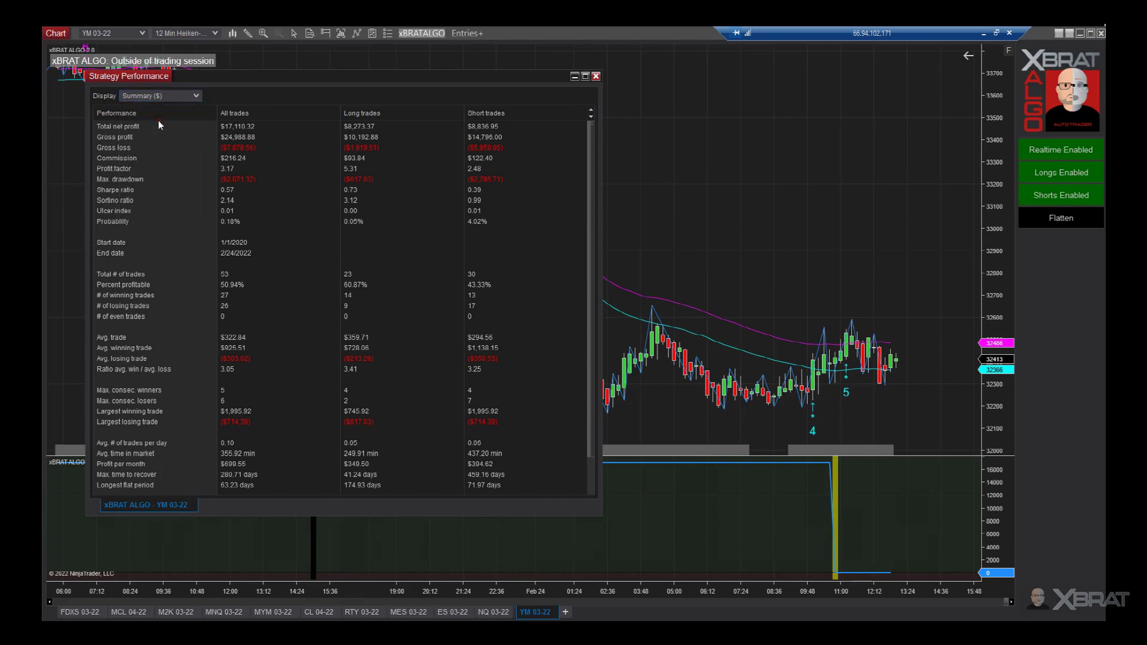
{"action": "key", "text": "Down"}
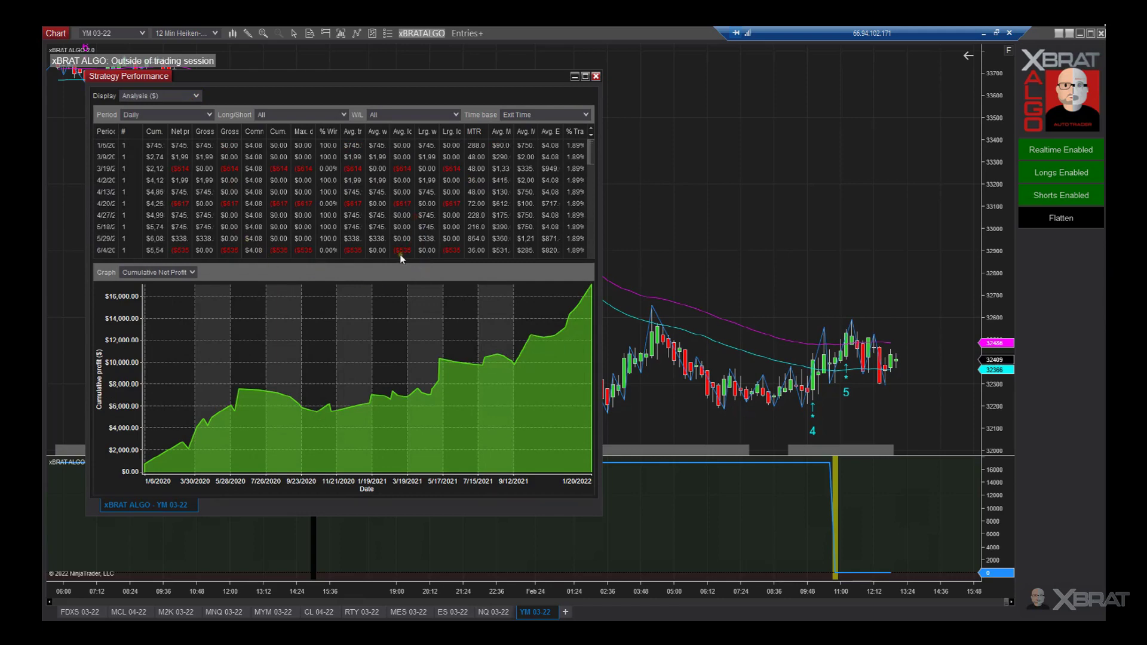
{"action": "left_click_drag", "start_coordinate": [410, 266], "coordinate": [400, 138]}
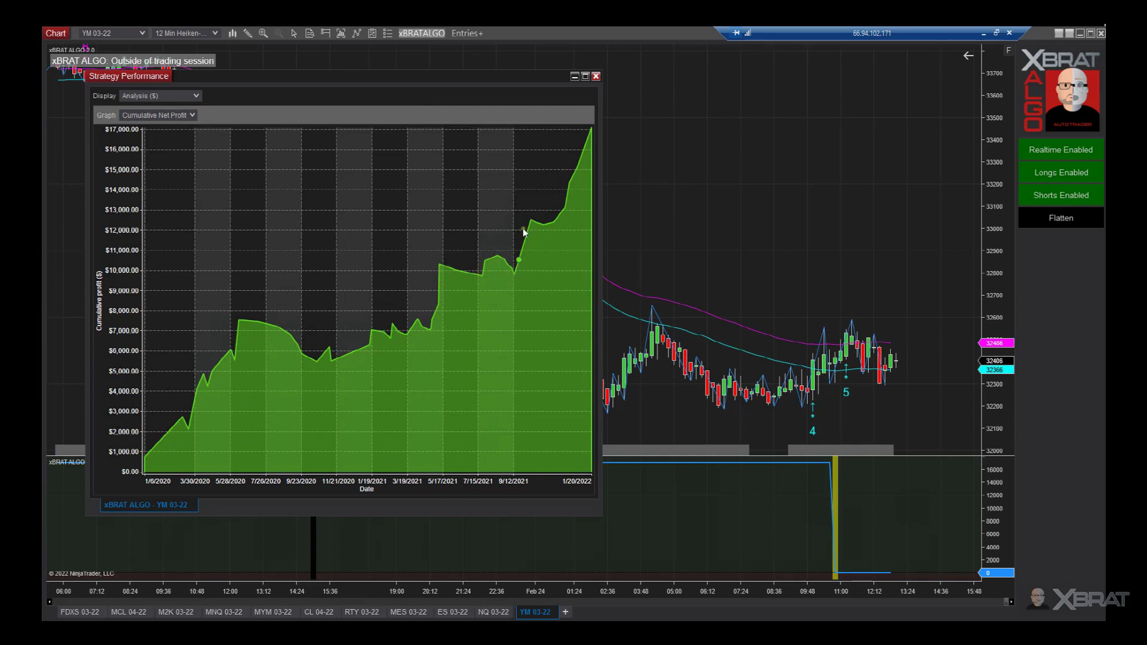
{"action": "mouse_move", "coordinate": [534, 223]}
{"action": "left_click", "coordinate": [595, 76]}
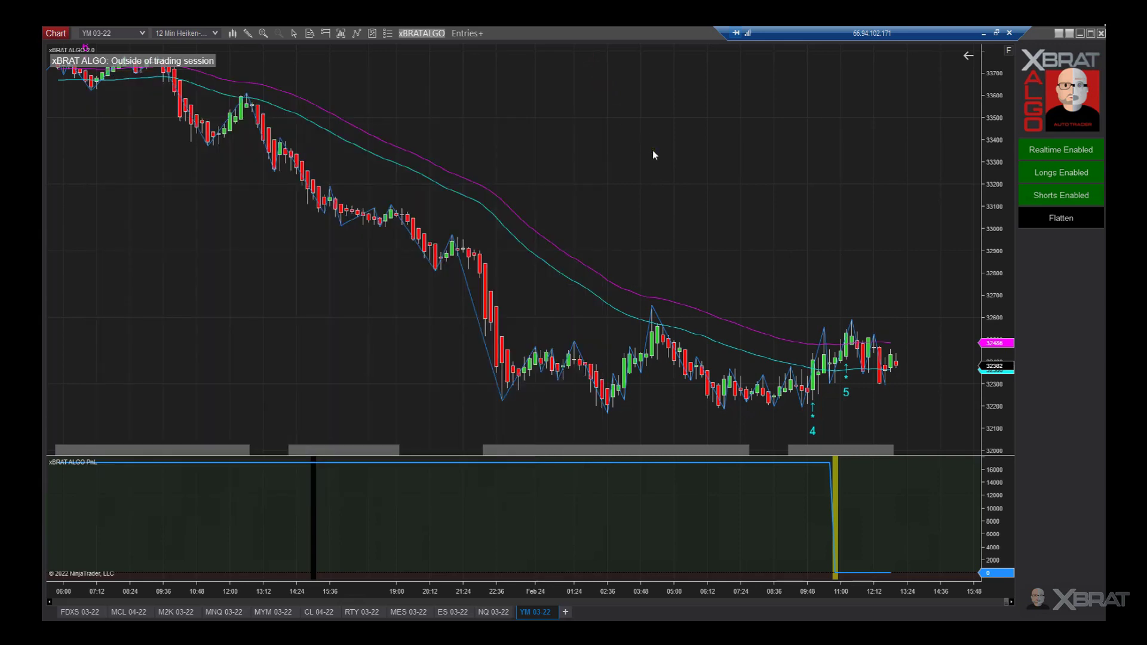